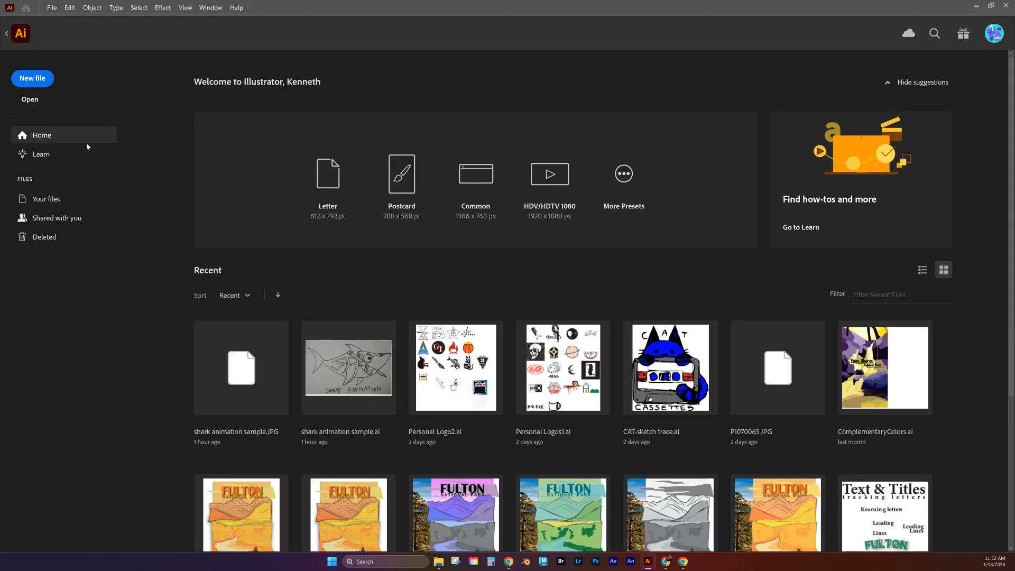
Step: Open the JPG file "shark animation sample" from the Personal Logo Sample folder
left_click(30, 101)
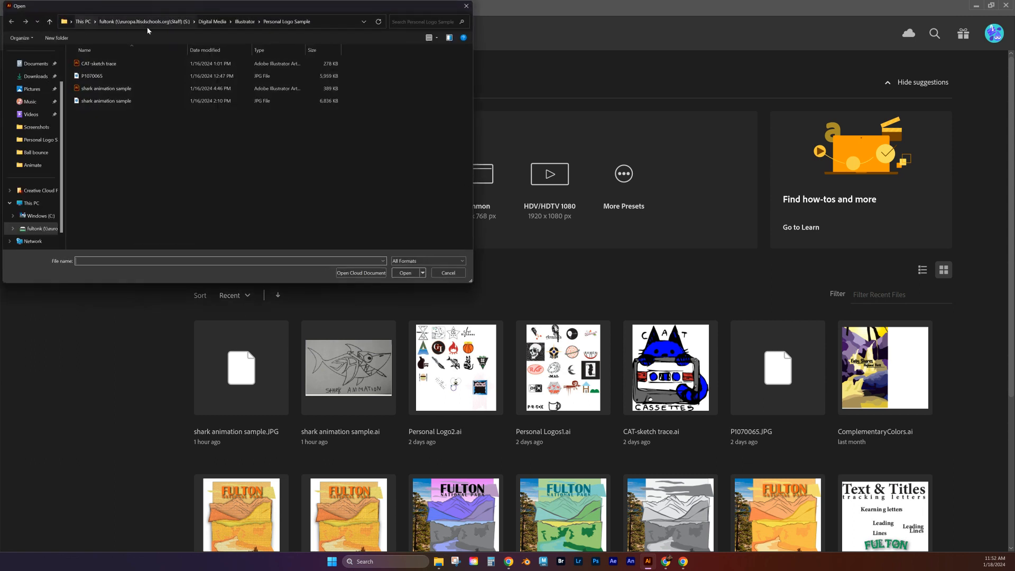
left_click(93, 103)
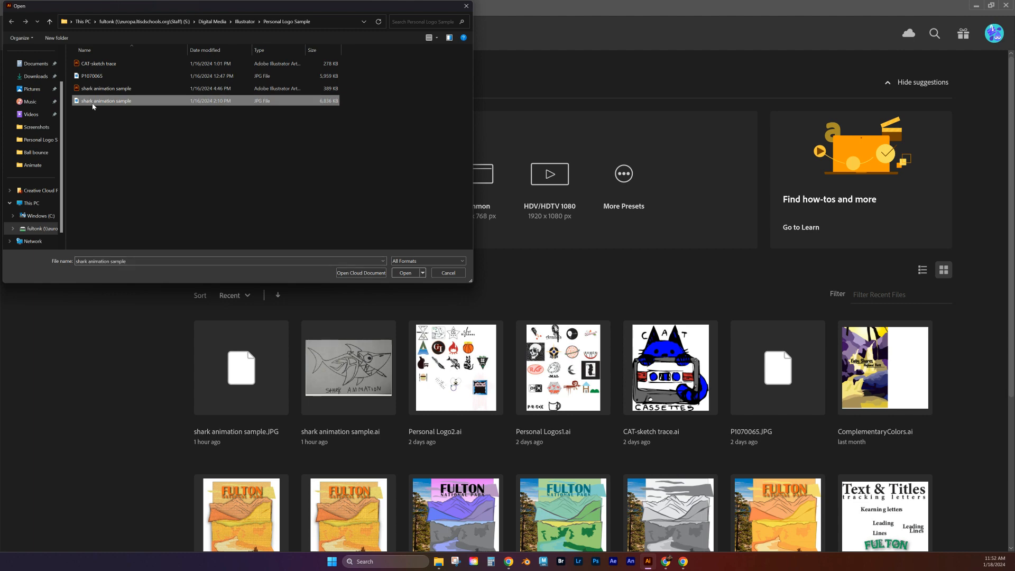
left_click(399, 274)
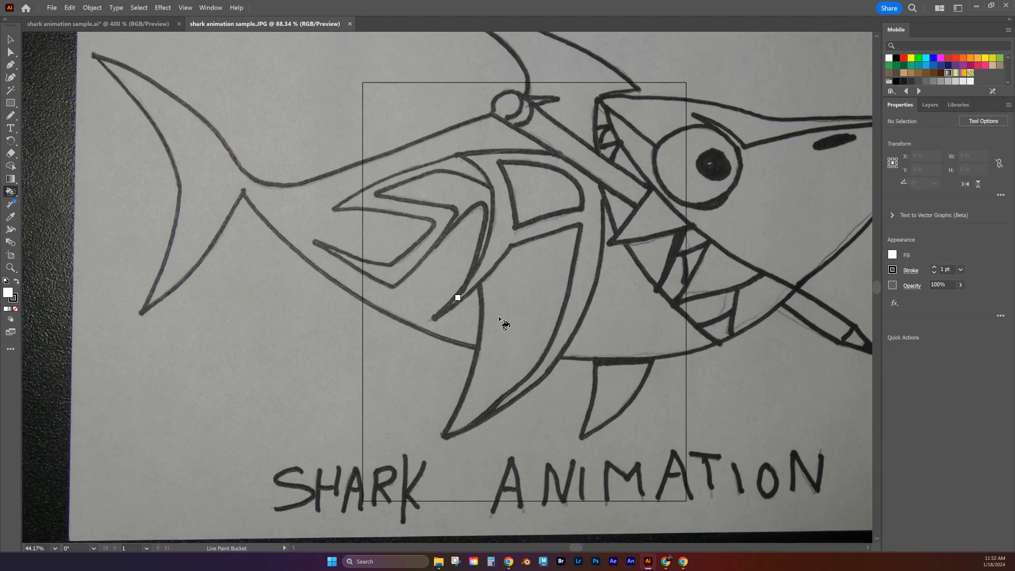
Step: Resize the artboard to 3 in wide by 3 in high
key("ctrl+minus")
key("ctrl+minus")
key("ctrl+minus")
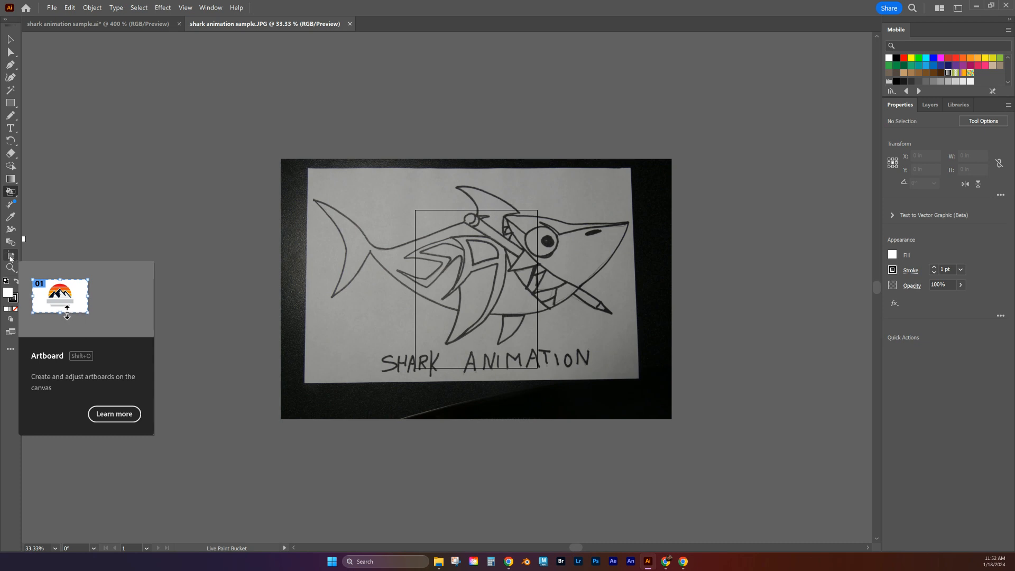
left_click(10, 257)
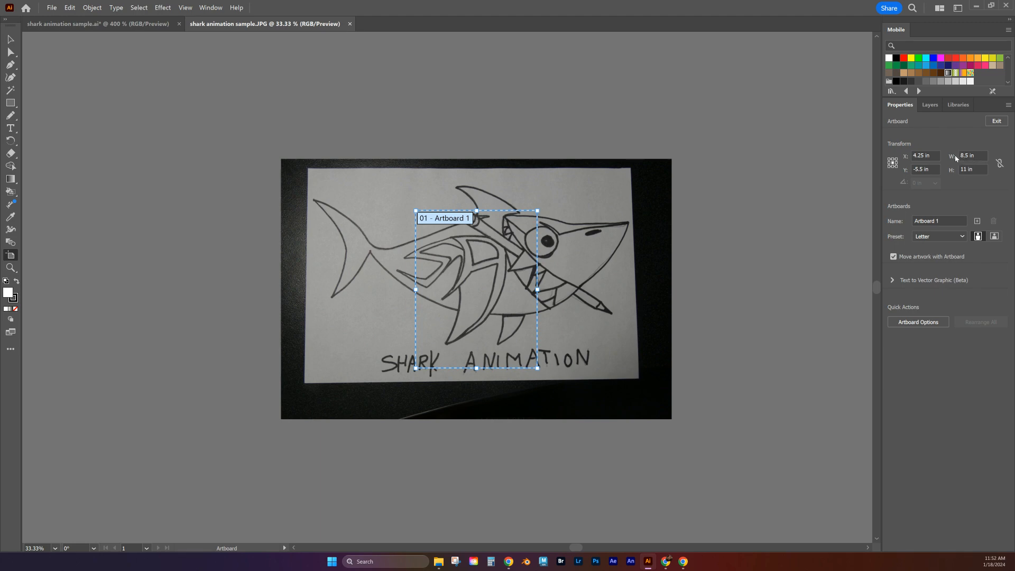
left_click(979, 155)
type("3")
left_click(979, 169)
type("3")
key("Return")
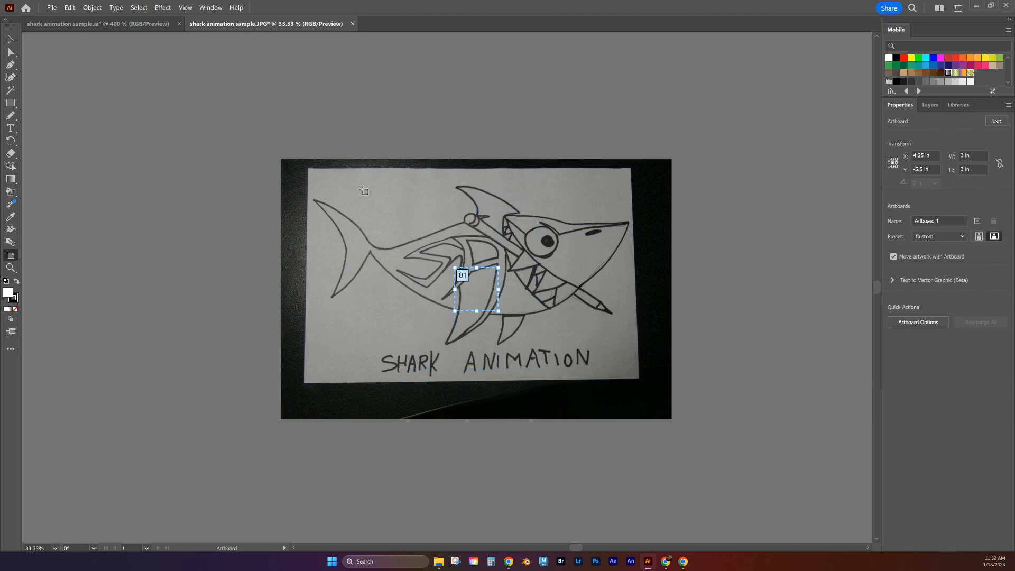
Step: Crop the shark photo to about 22.5 by 13.8 in, trimming all four sides to inside the paper's edges
left_click(11, 39)
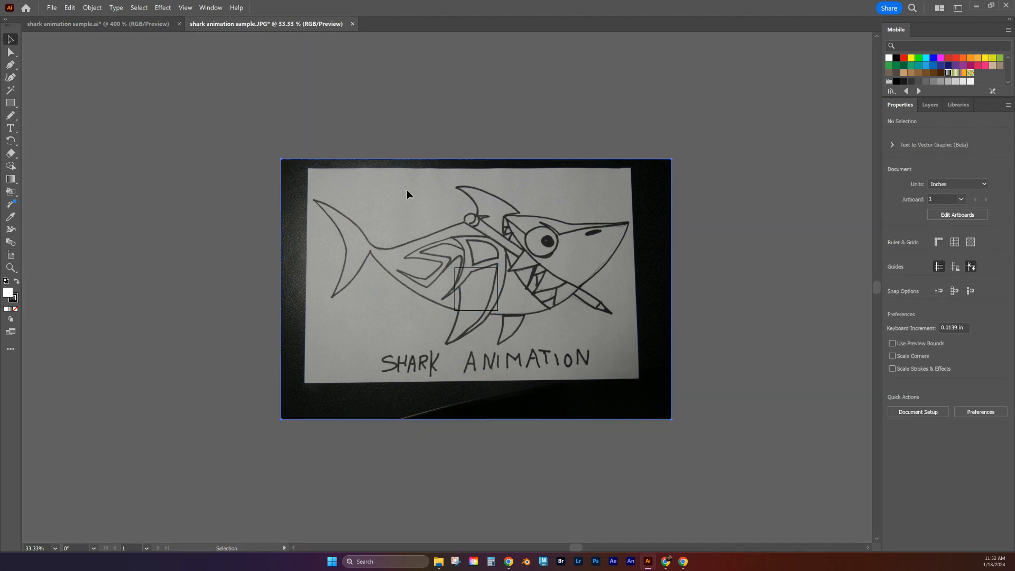
left_click(396, 232)
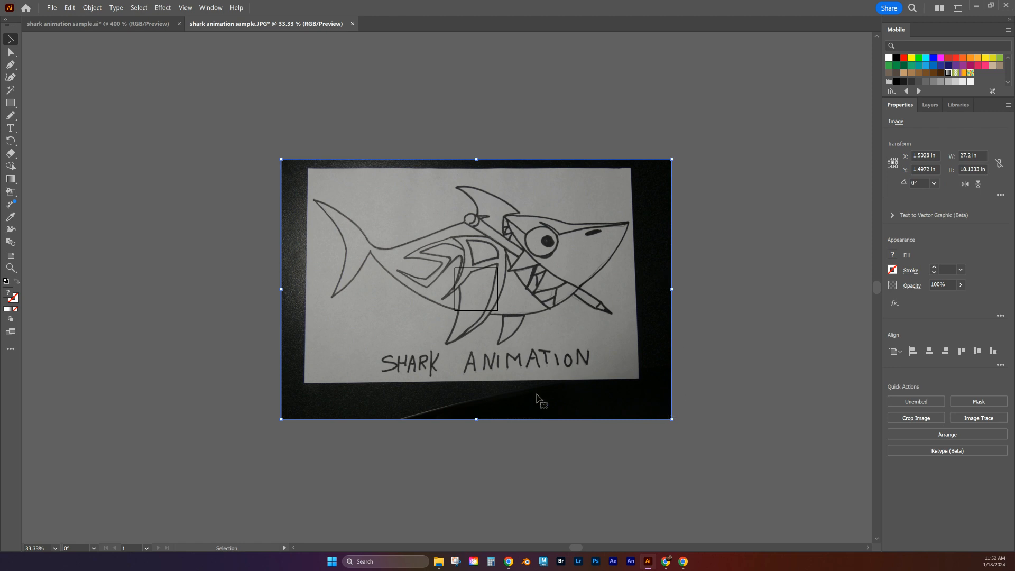
left_click(916, 418)
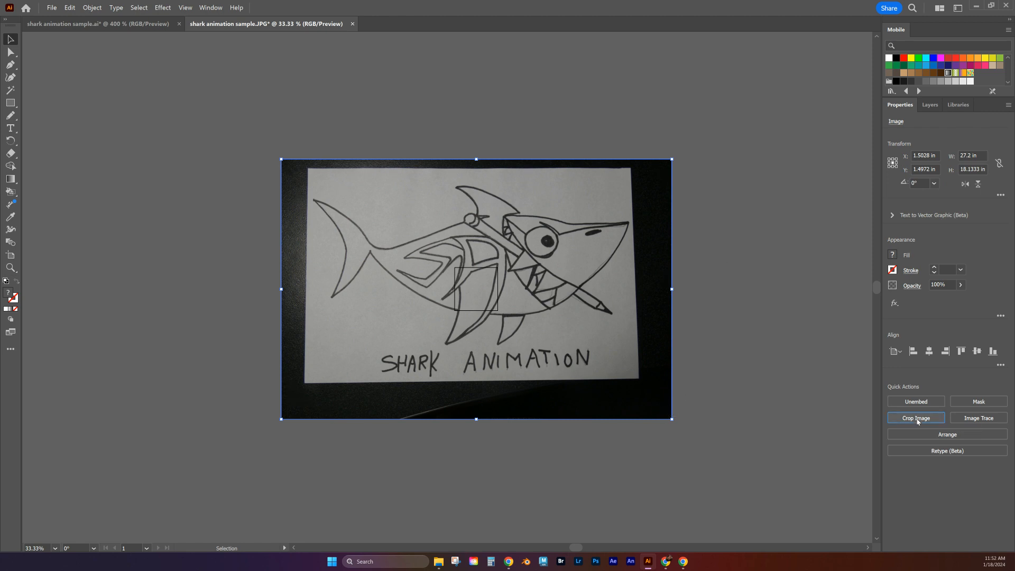
left_click_drag(669, 290, 631, 290)
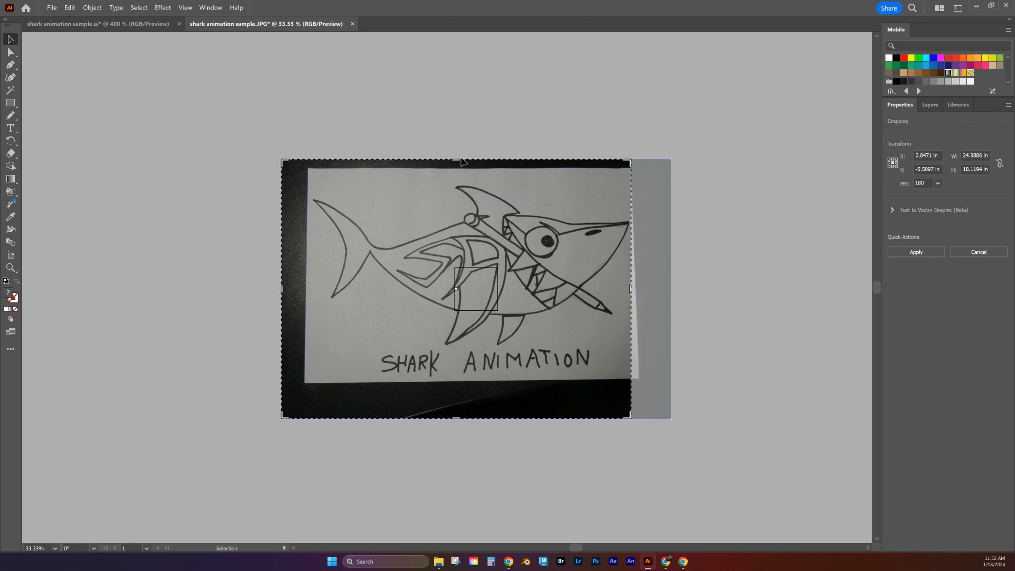
left_click_drag(456, 159, 457, 180)
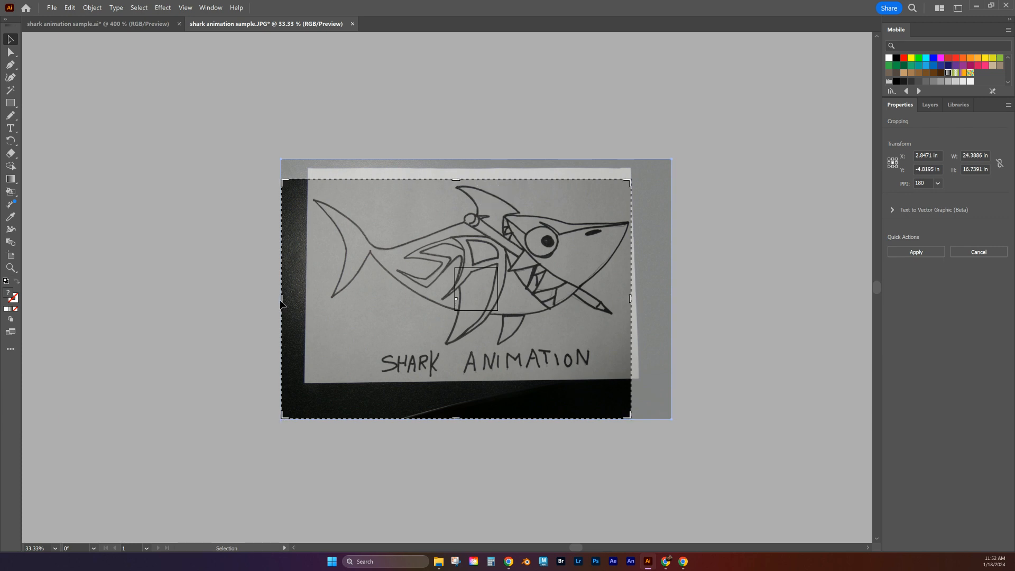
left_click_drag(281, 302, 310, 300)
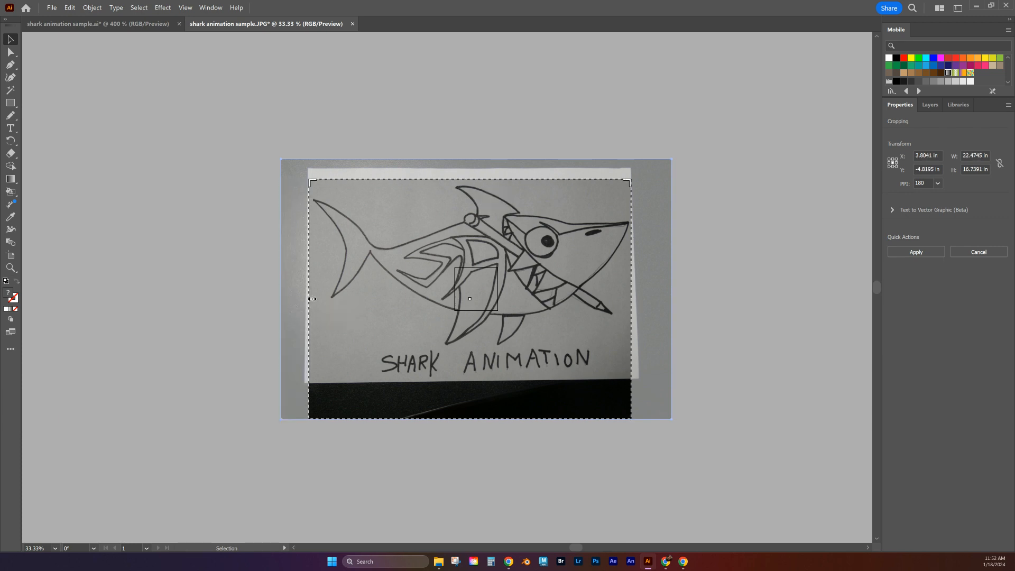
left_click_drag(470, 418, 474, 376)
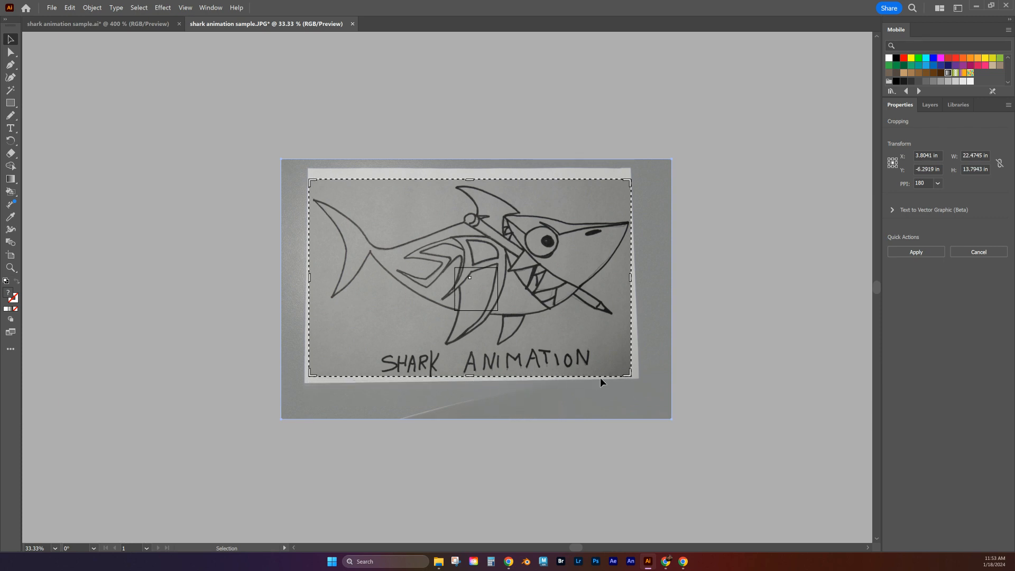
key("Return")
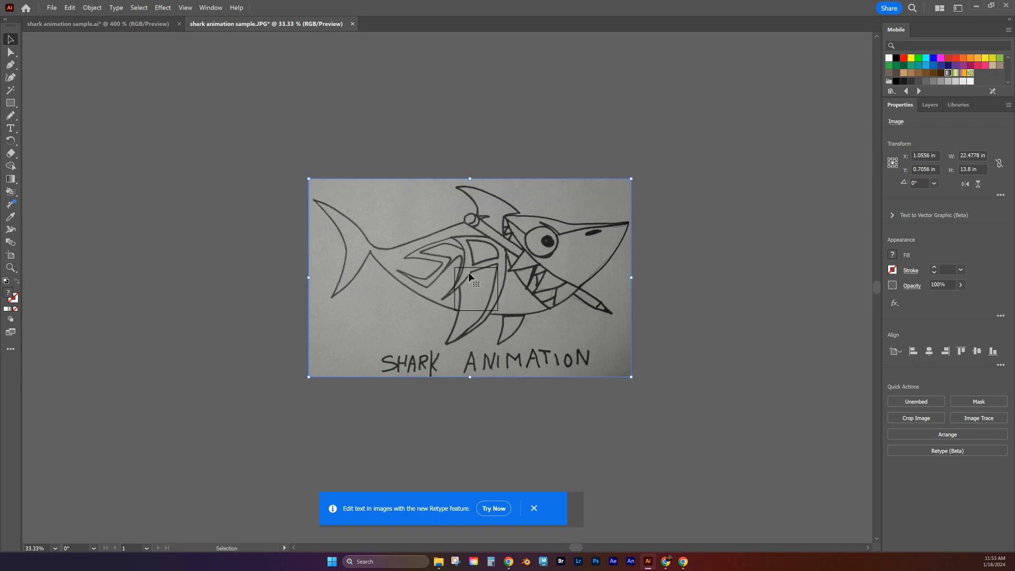
left_click(534, 508)
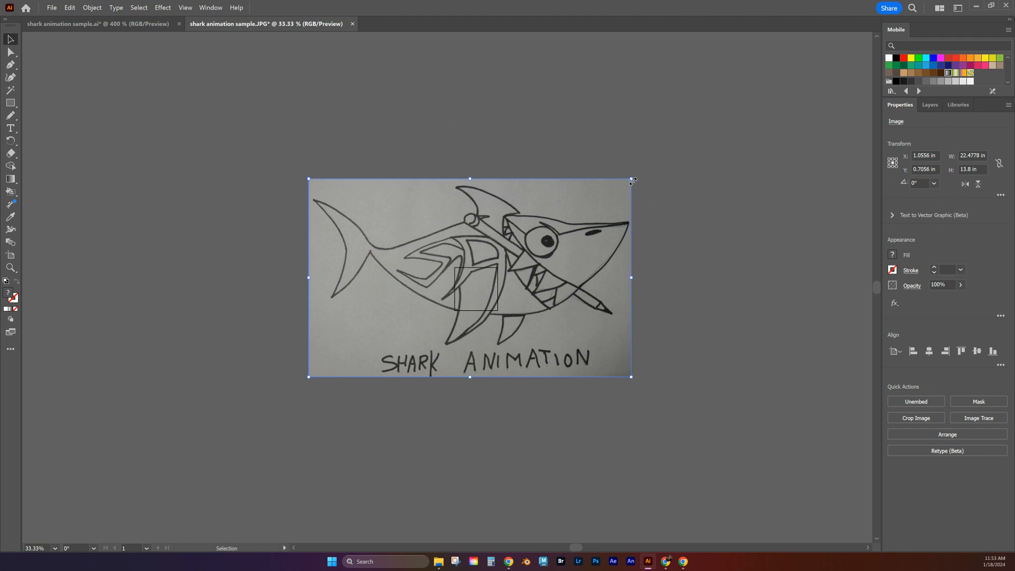
Step: Scale the cropped shark image down proportionally to about 3.03 in wide, fitting the artboard's width
key("shift")
left_click_drag(632, 178, 484, 289)
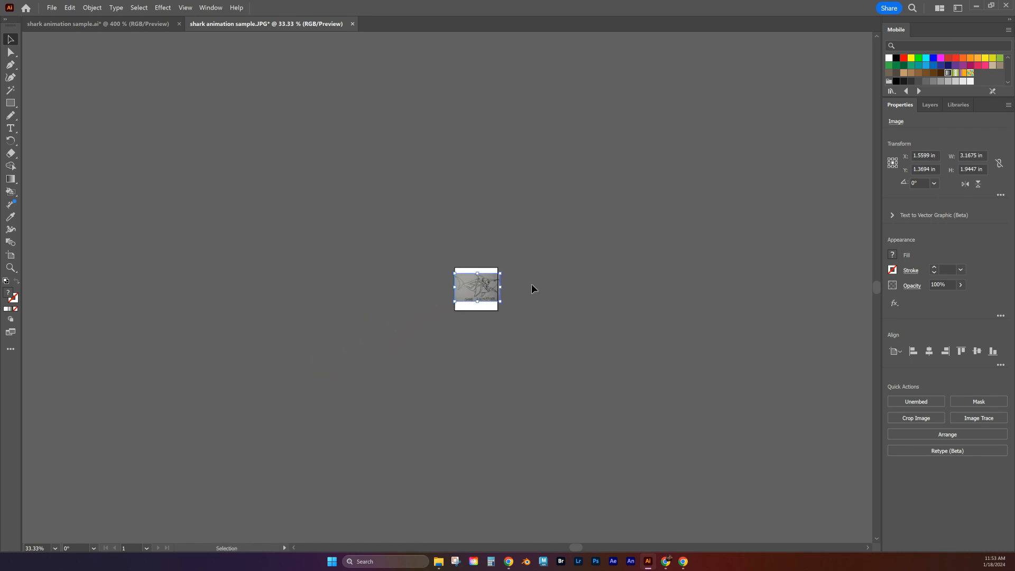
key("ctrl+equal")
key("ctrl+equal")
key("ctrl+equal")
key("ctrl+equal")
key("ctrl+equal")
key("ctrl+equal")
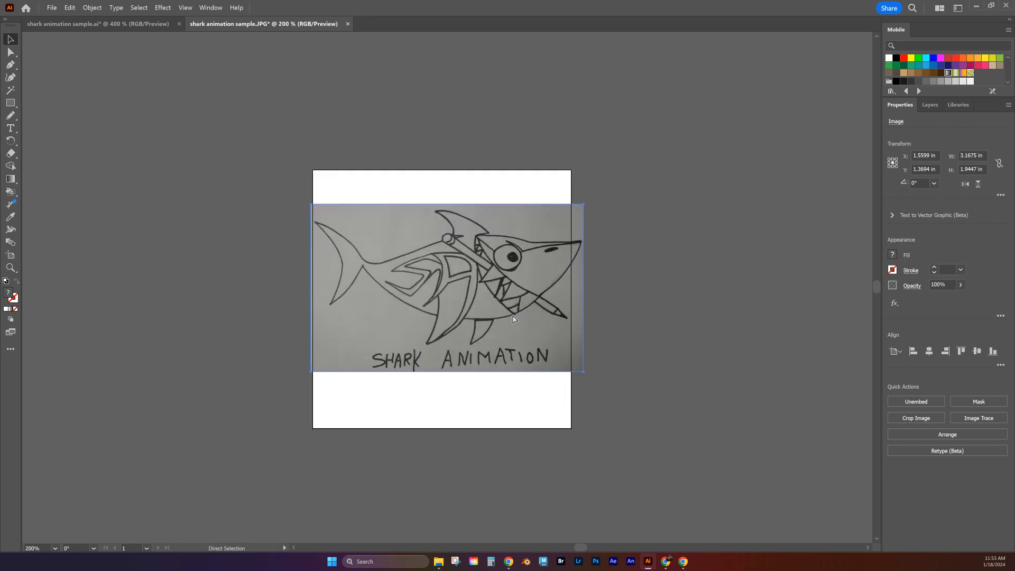
left_click_drag(651, 161, 635, 172)
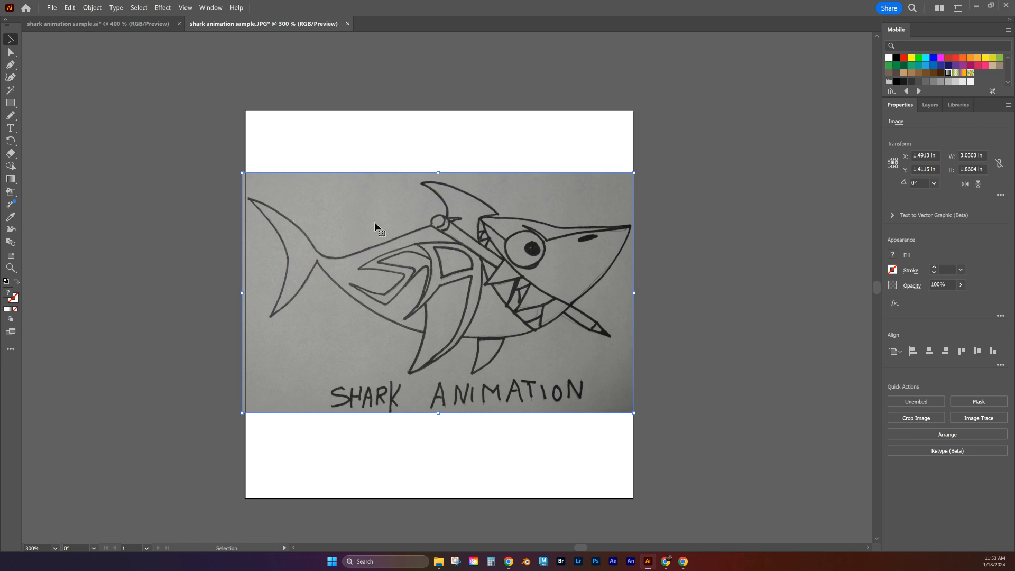
Step: Rasterize the shark image at Medium (150 ppi) resolution with a transparent background
left_click(68, 8)
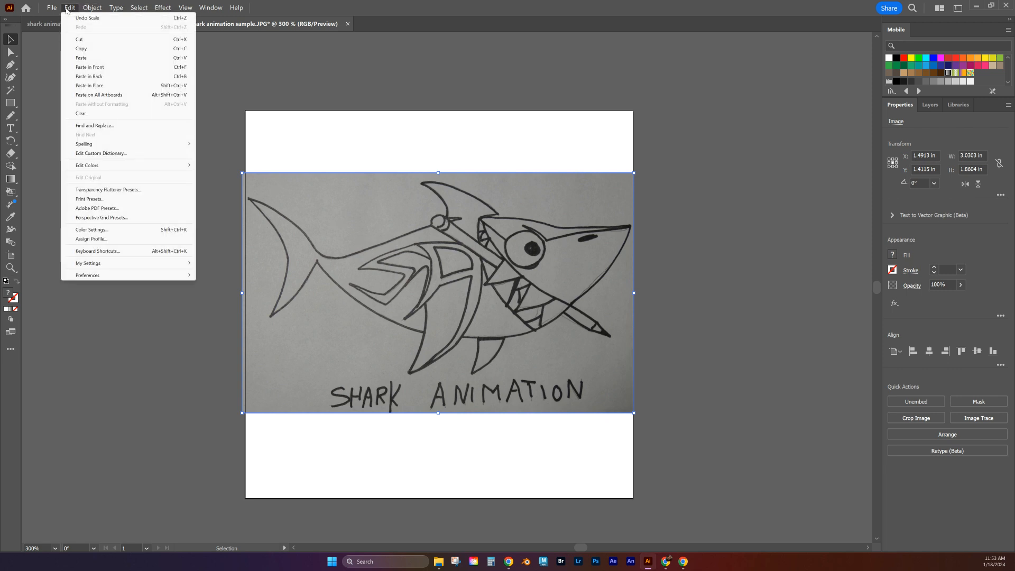
mouse_move(87, 10)
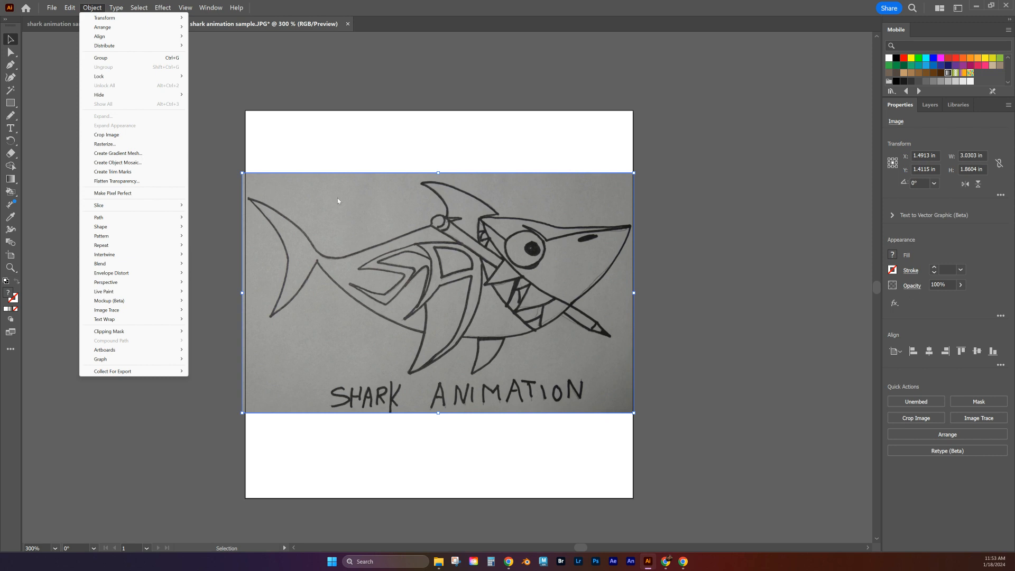
left_click(105, 144)
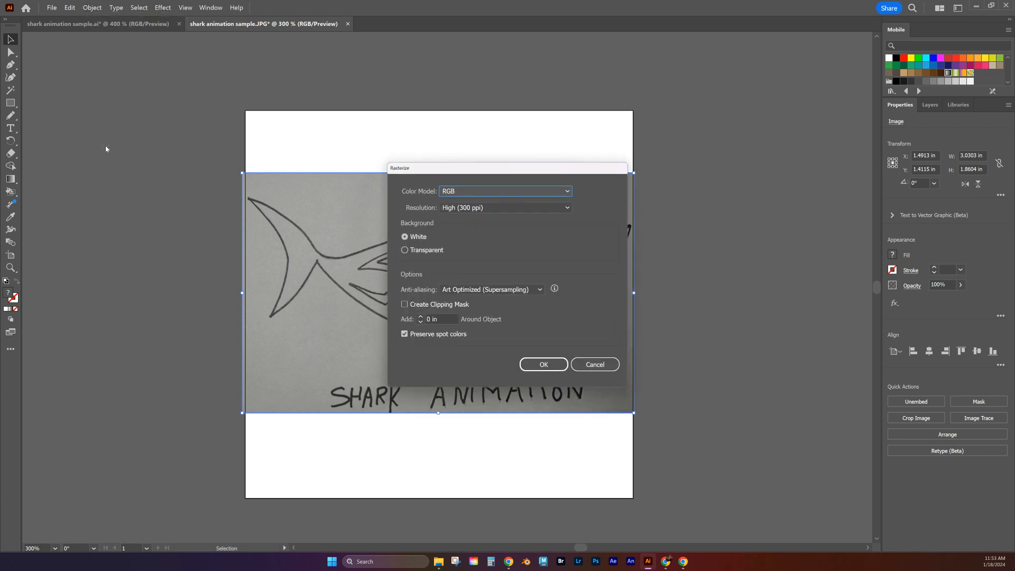
left_click(452, 212)
left_click(463, 231)
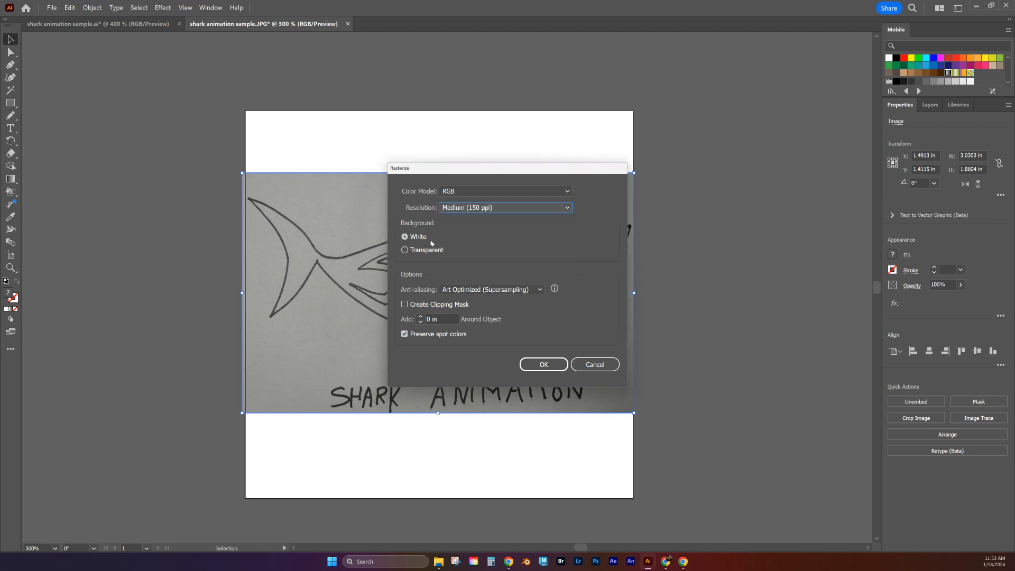
left_click(405, 252)
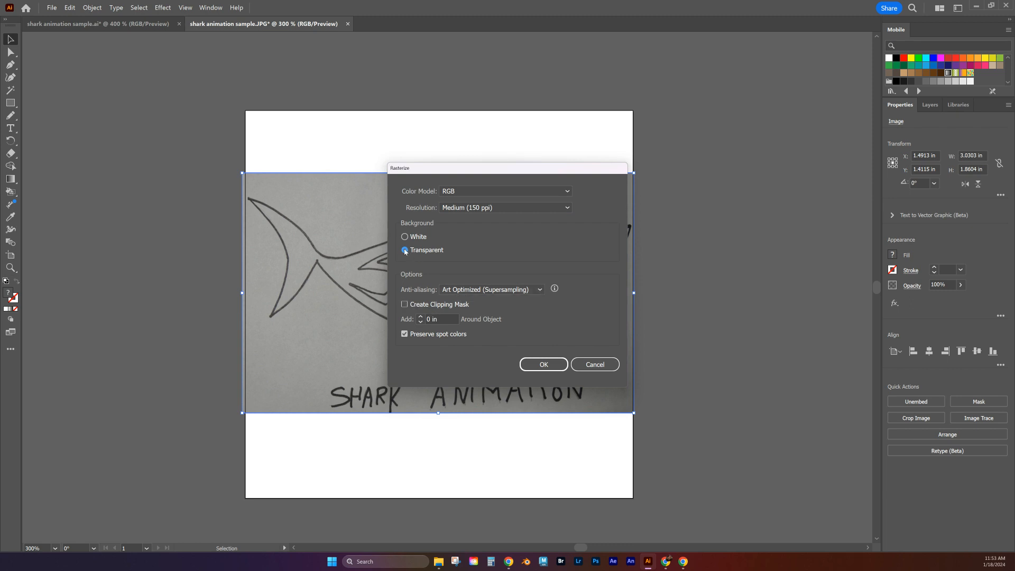
left_click(544, 364)
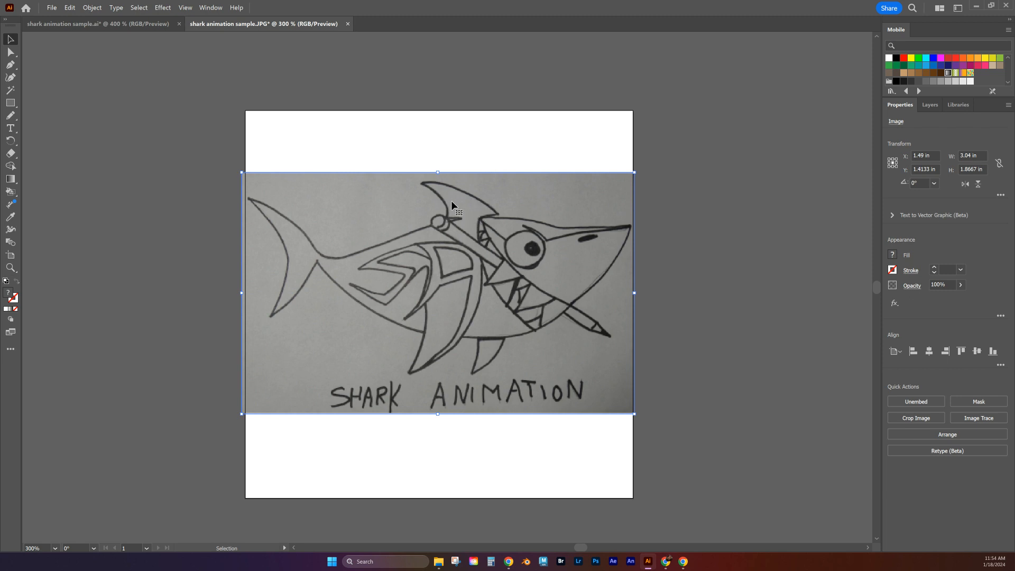
Step: Image Trace the shark drawing with the [Default] preset and lower the threshold to 111
left_click(979, 418)
left_click(962, 431)
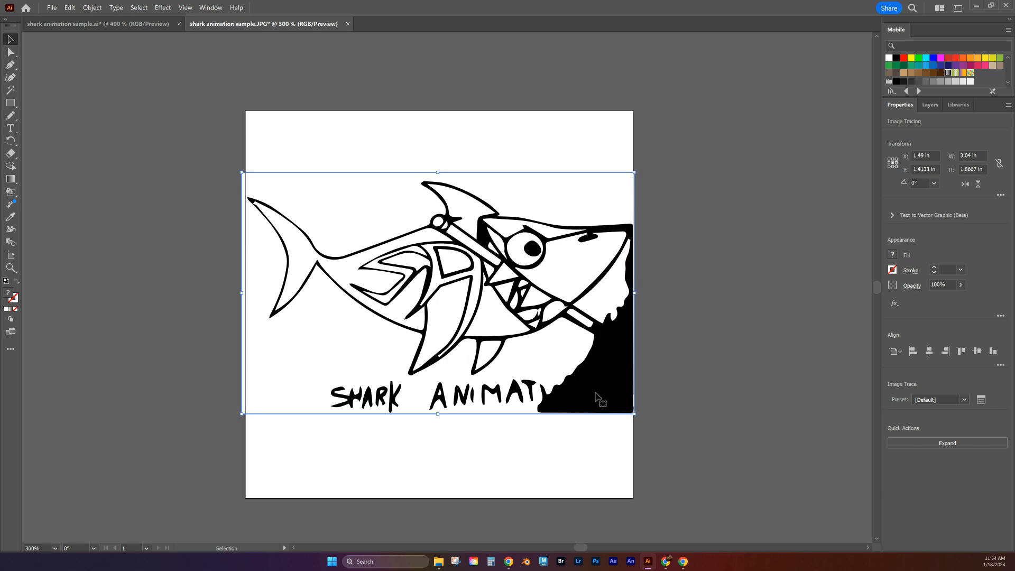
left_click(981, 401)
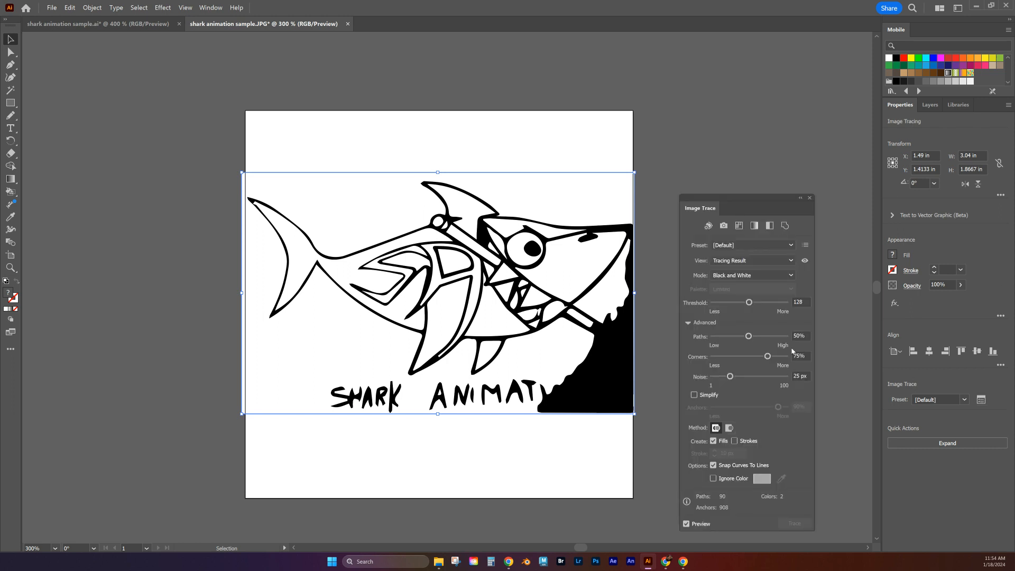
left_click(688, 322)
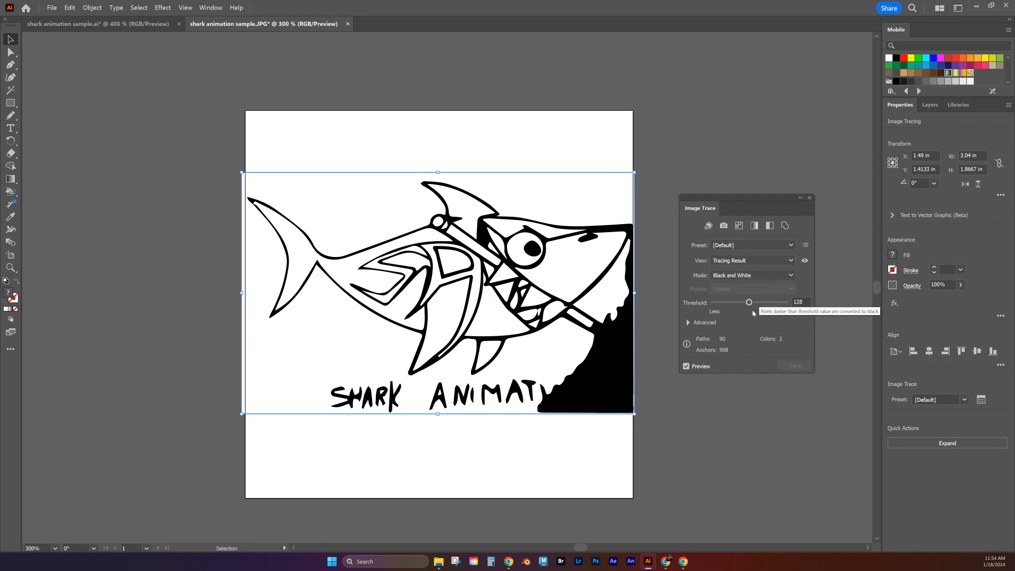
left_click_drag(749, 305, 748, 305)
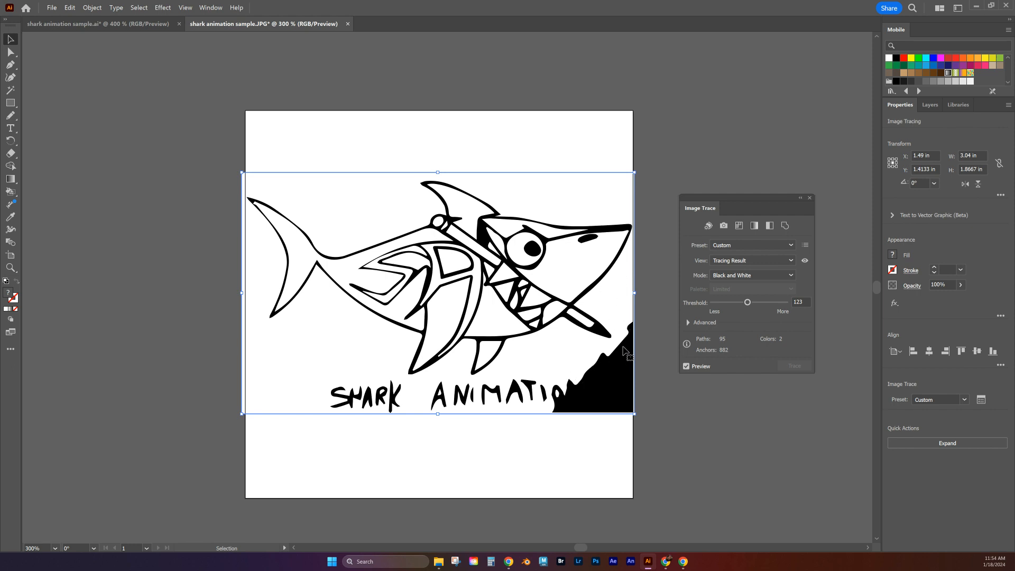
left_click_drag(747, 305, 744, 305)
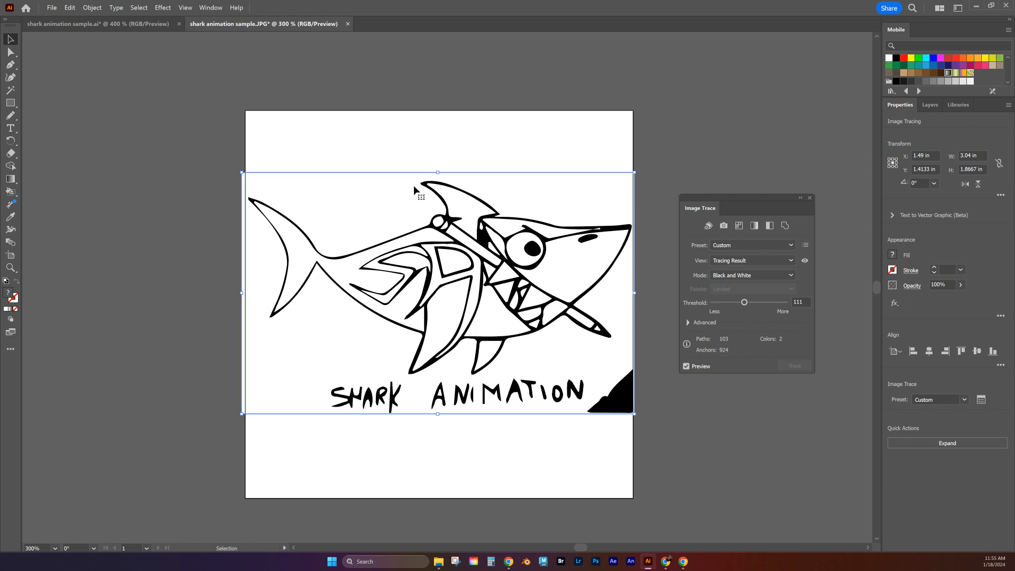
Step: Set the trace's advanced Paths value to 57% and Corners to 17%
left_click(688, 323)
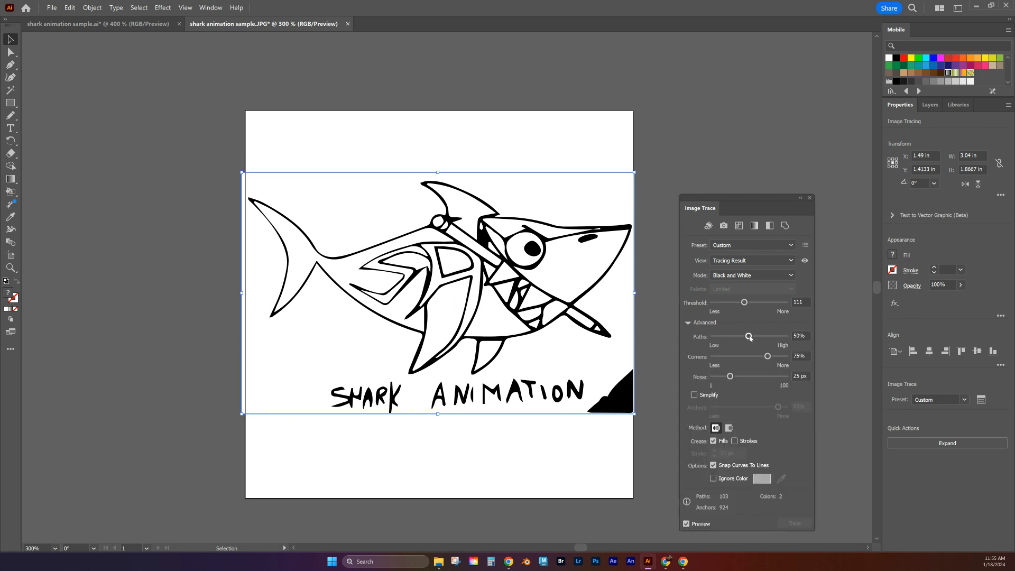
left_click_drag(748, 336, 756, 340)
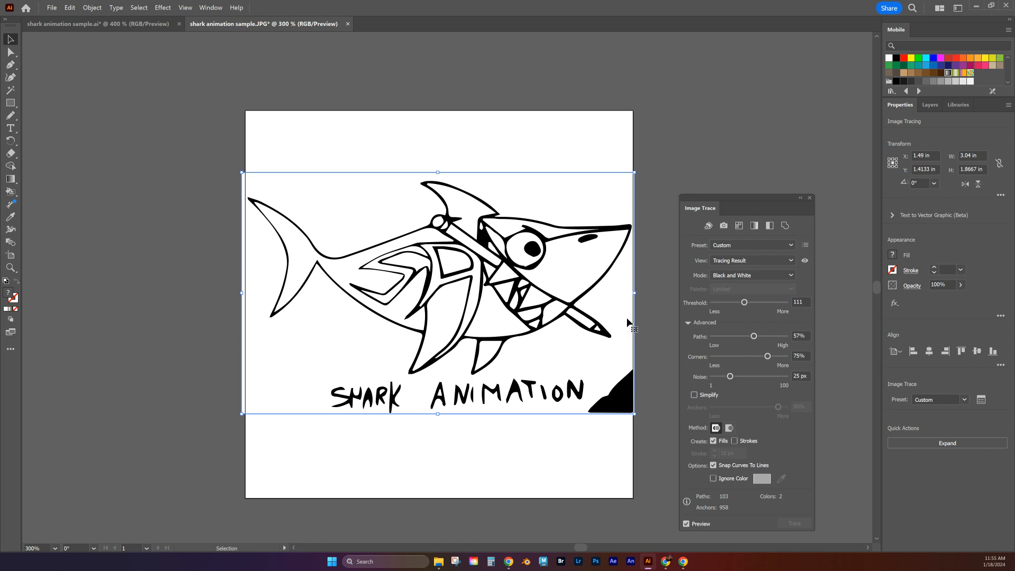
left_click_drag(767, 358, 727, 360)
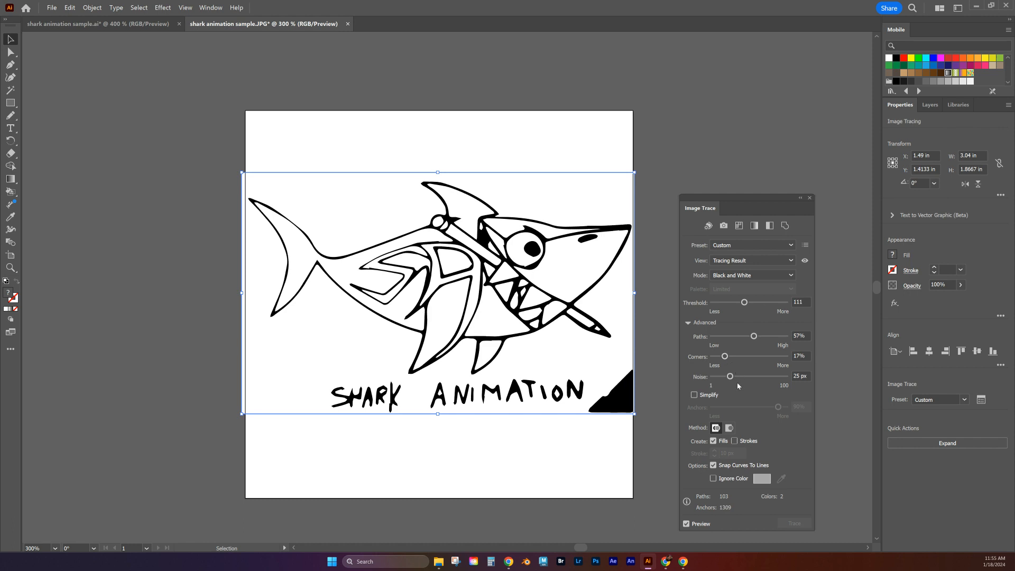
Step: Set the trace's Noise to 27 px and enable Simplify with Anchors at 100%
left_click_drag(730, 376, 753, 376)
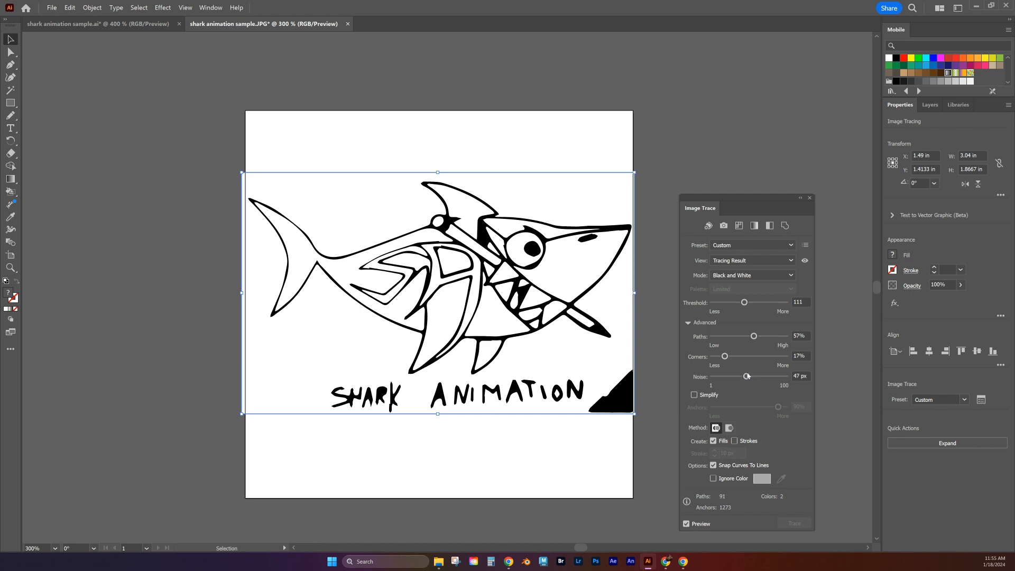
left_click_drag(747, 376, 731, 379)
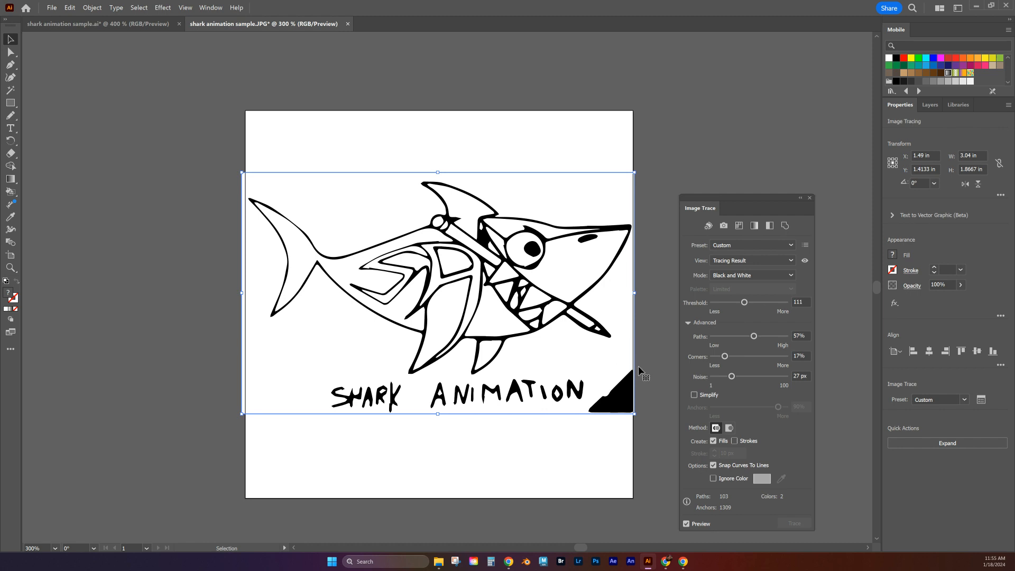
left_click(694, 395)
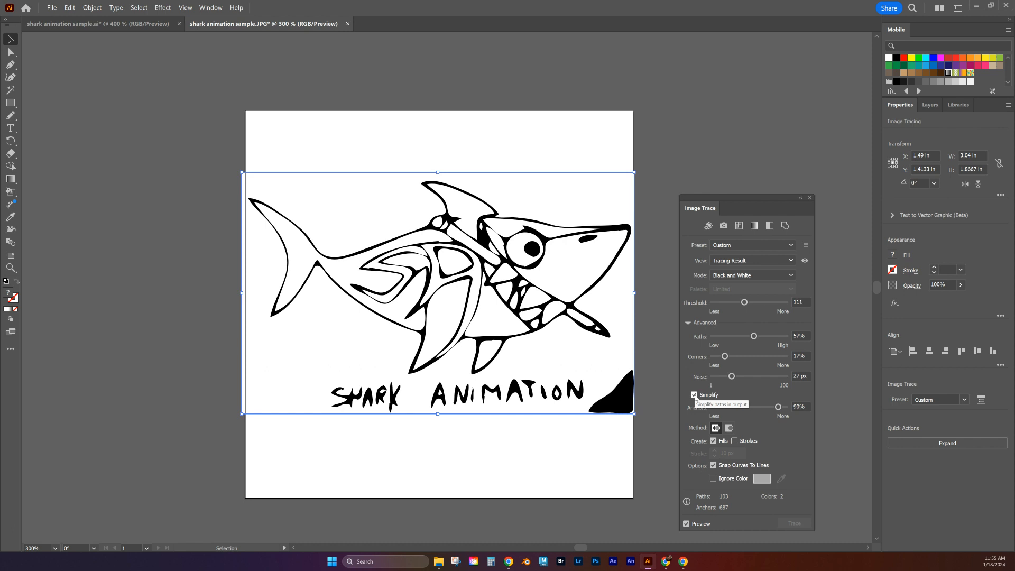
mouse_move(778, 409)
left_mouse_down()
mouse_move(735, 410)
mouse_move(794, 405)
left_mouse_up()
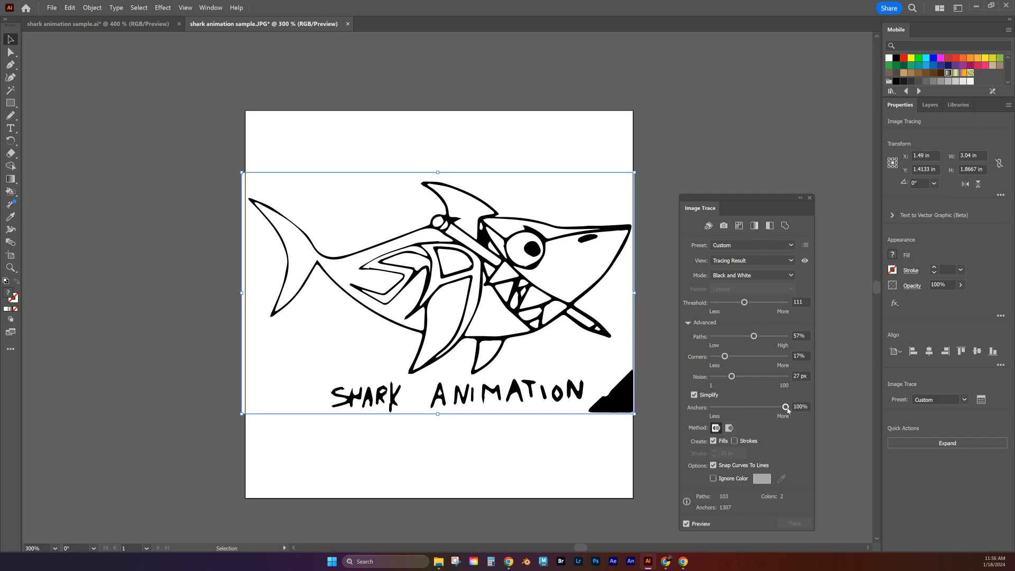
Step: Turn off the Simplify option in the shark trace's advanced settings
left_click(695, 395)
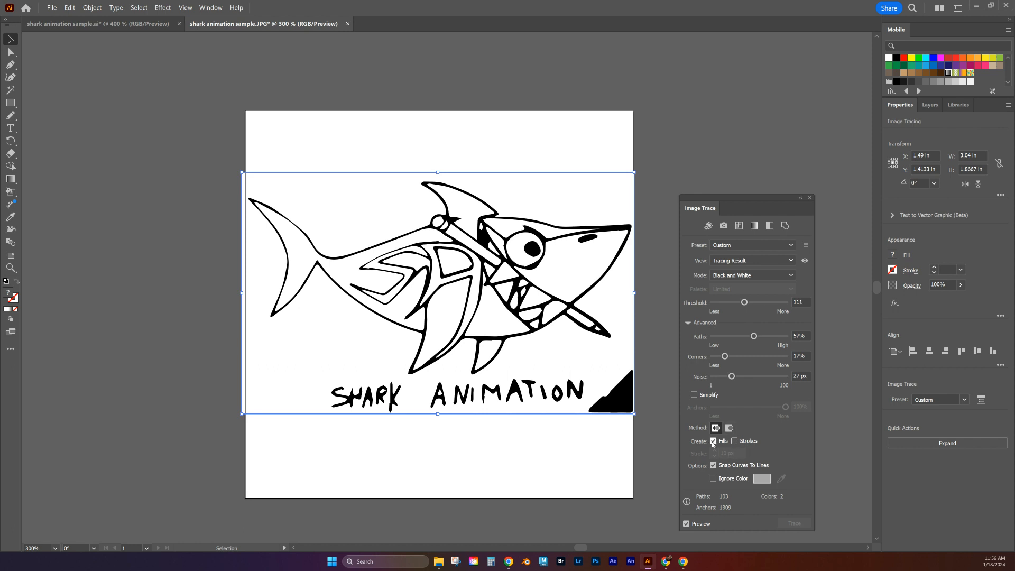
Step: Try the trace with Strokes enabled at widths between 1 and 21 px, including a version without Fills, and restore fills only
left_click(734, 442)
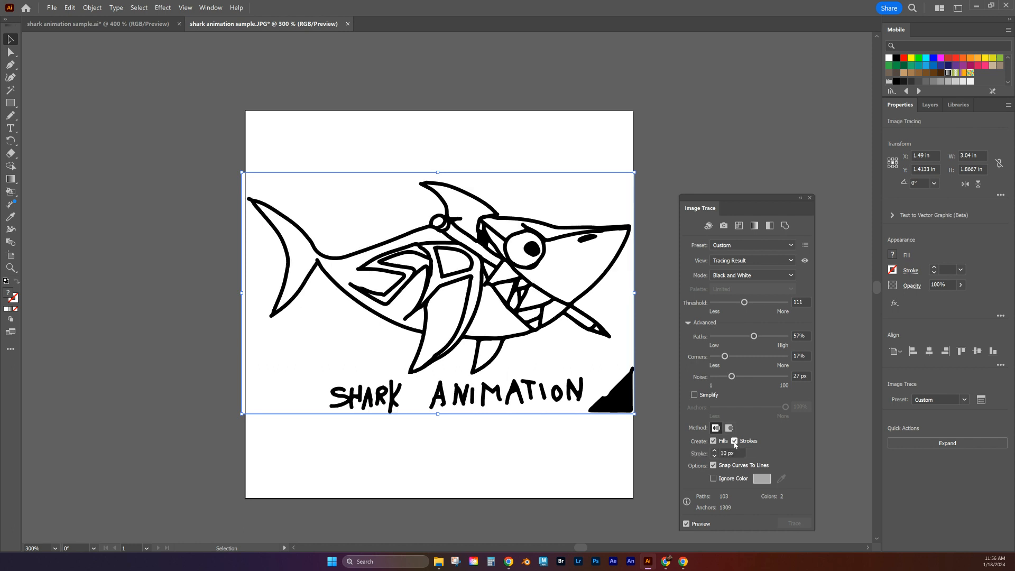
left_click(715, 451)
left_click(714, 451)
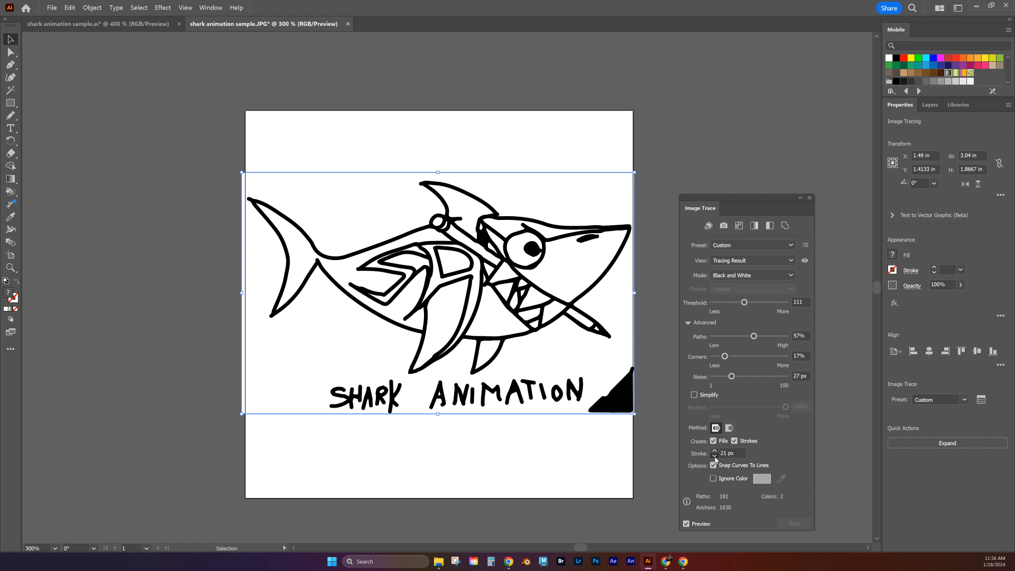
left_click(714, 457)
left_click(714, 458)
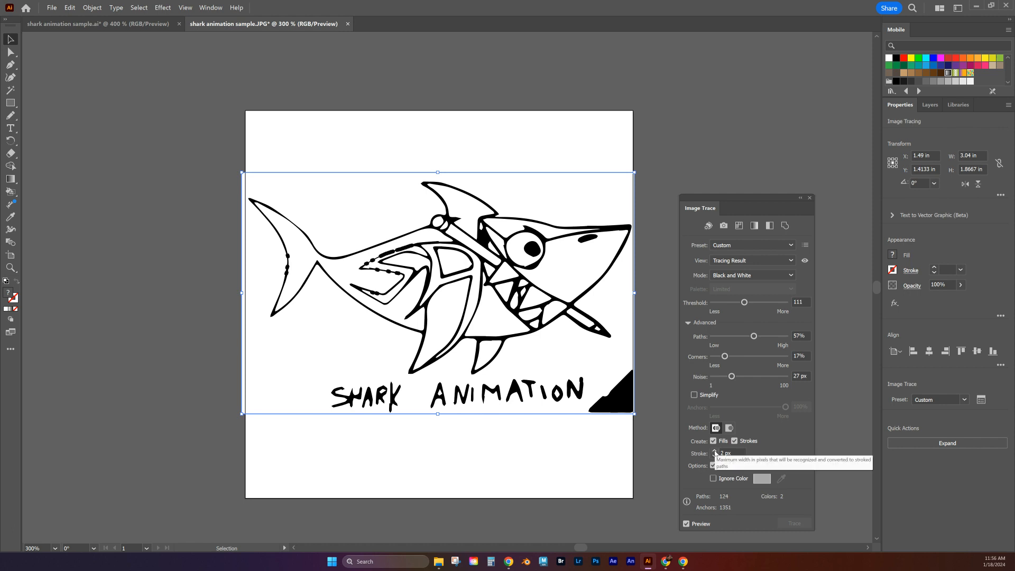
left_click(714, 451)
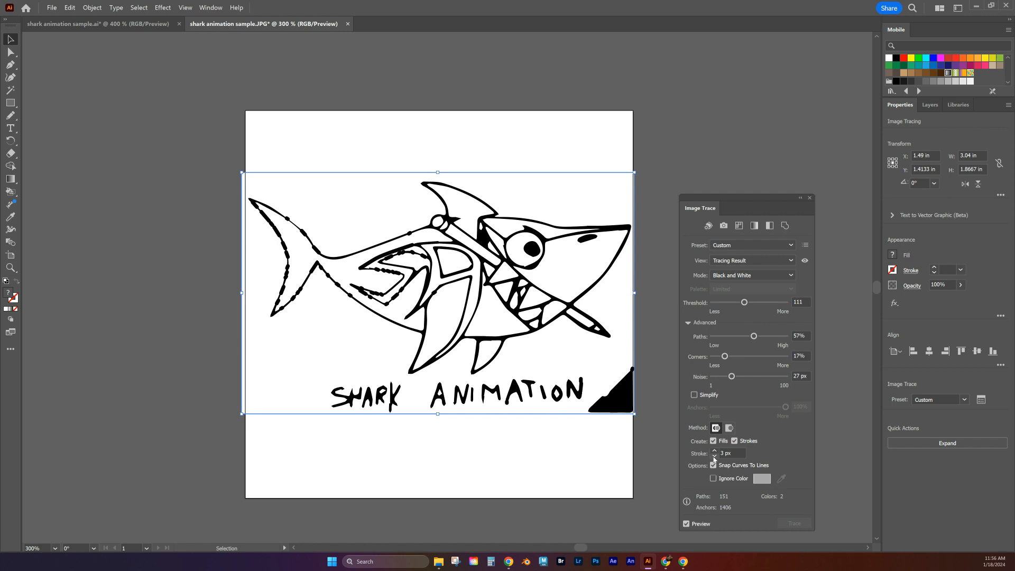
left_click(715, 458)
left_click(714, 457)
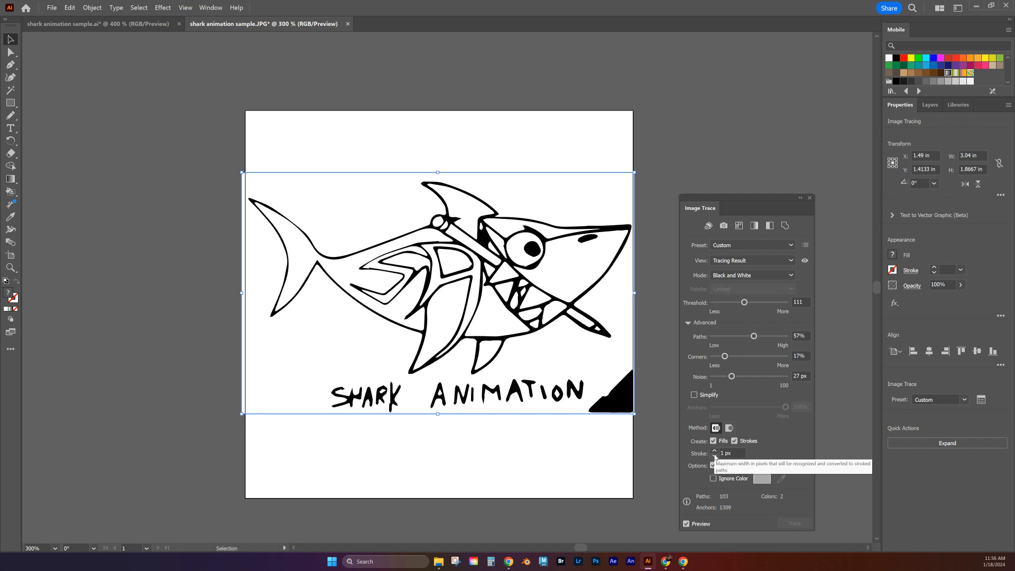
left_click(713, 440)
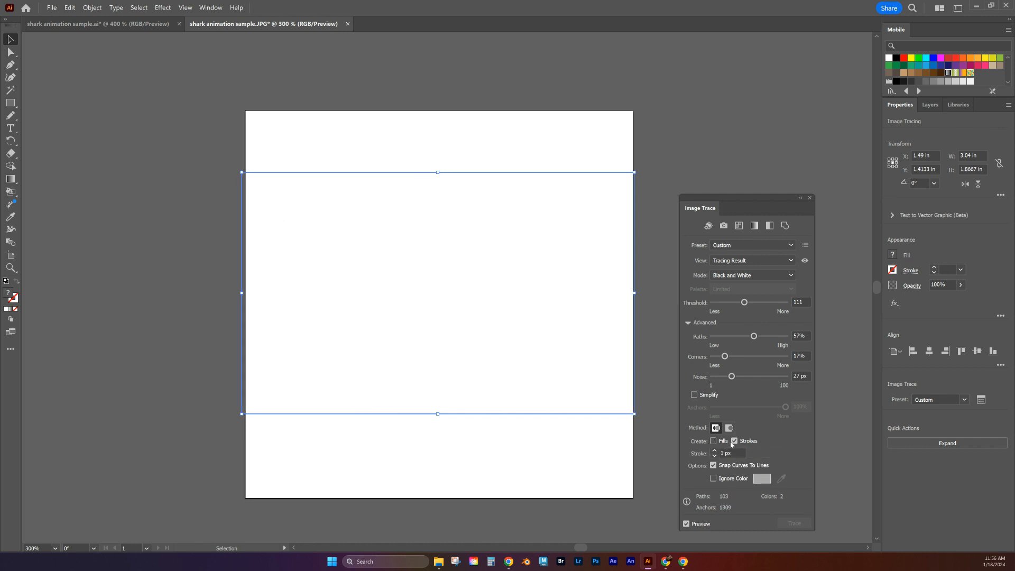
left_click(713, 441)
left_click(734, 441)
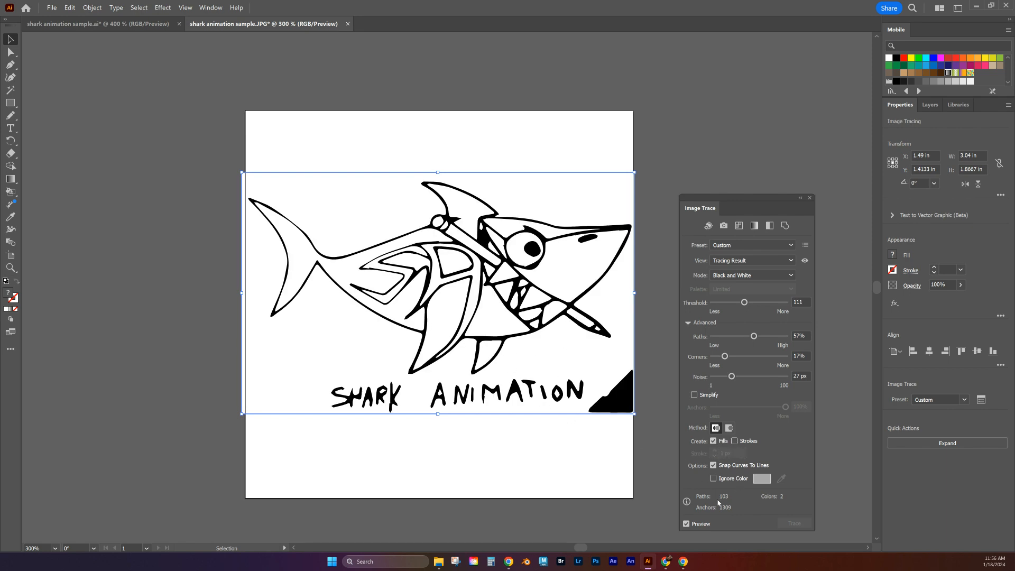
Step: Expand the tracing result into vector paths and move the shark artwork off the artboard to its left
left_click(810, 198)
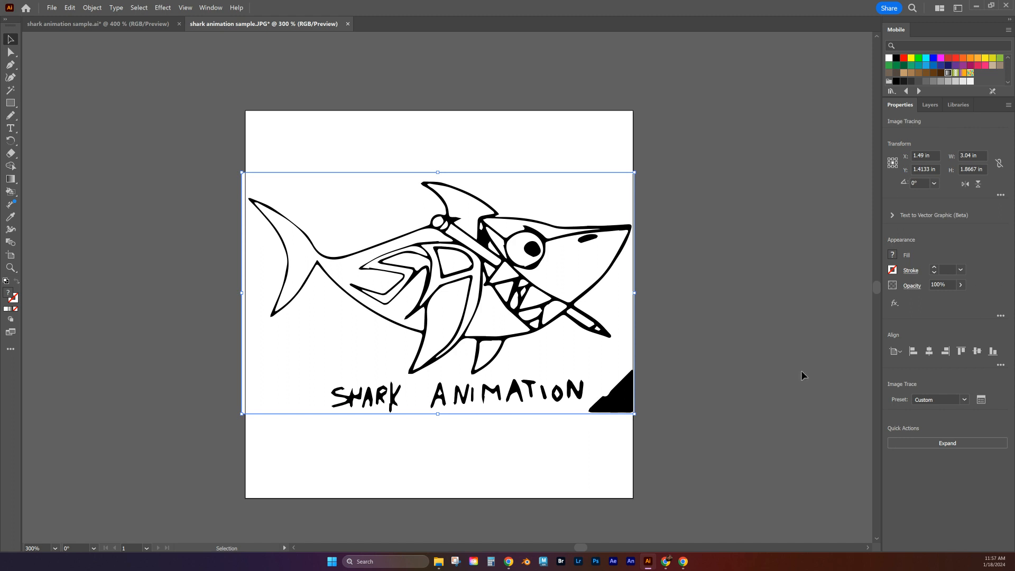
left_click(940, 443)
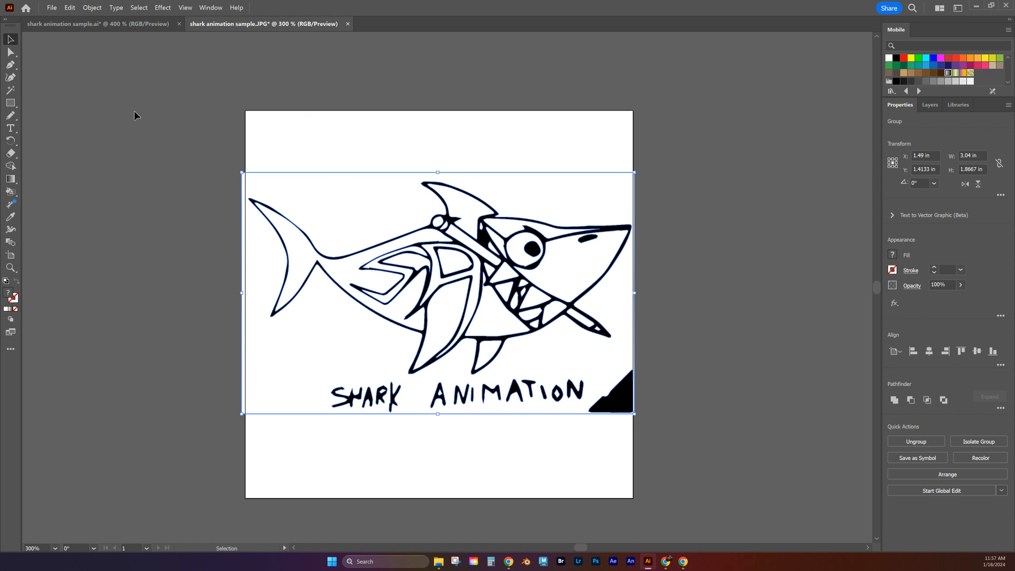
left_click_drag(156, 118, 682, 449)
key("space")
left_click_drag(428, 348, 589, 336)
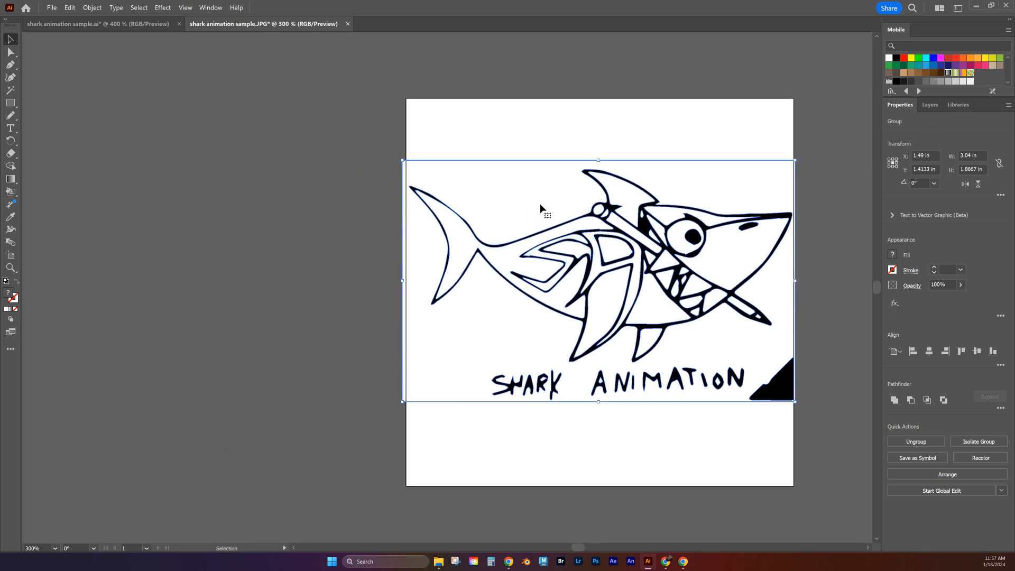
left_click_drag(539, 202, 146, 188)
key("space")
left_click_drag(256, 232, 399, 232)
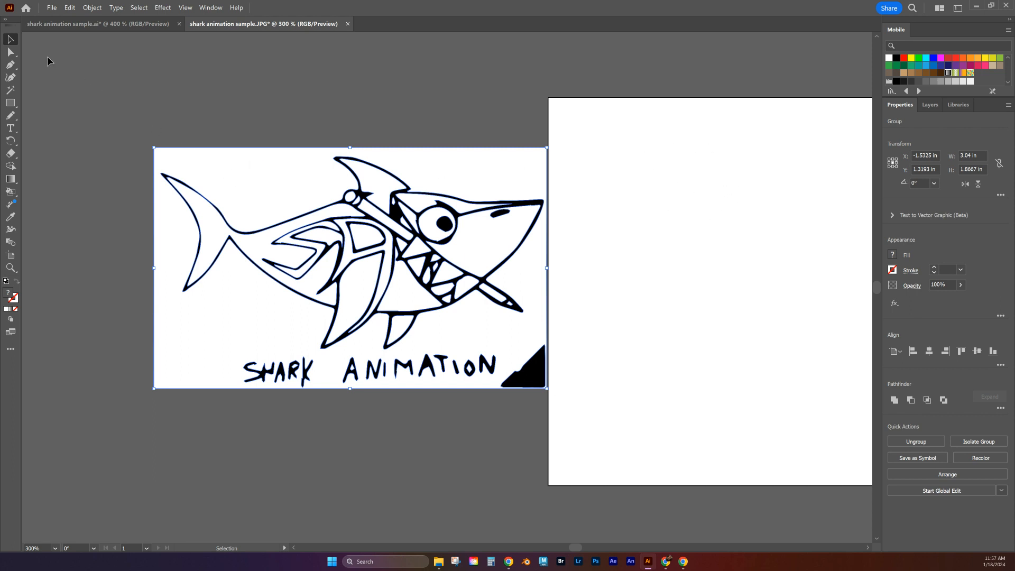
Step: Delete the white background compound path surrounding the shark and the lettering
left_click(11, 53)
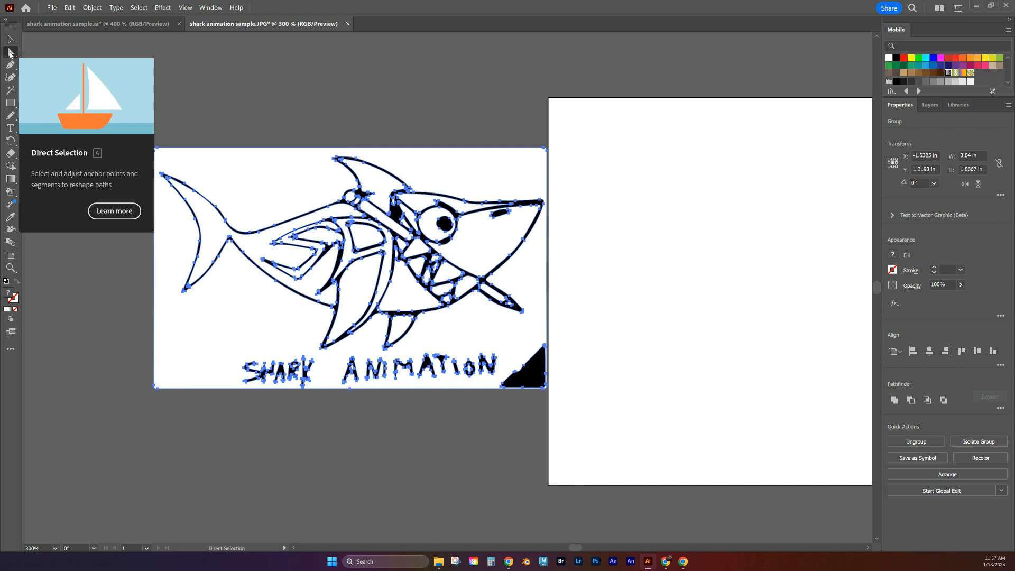
left_click(155, 102)
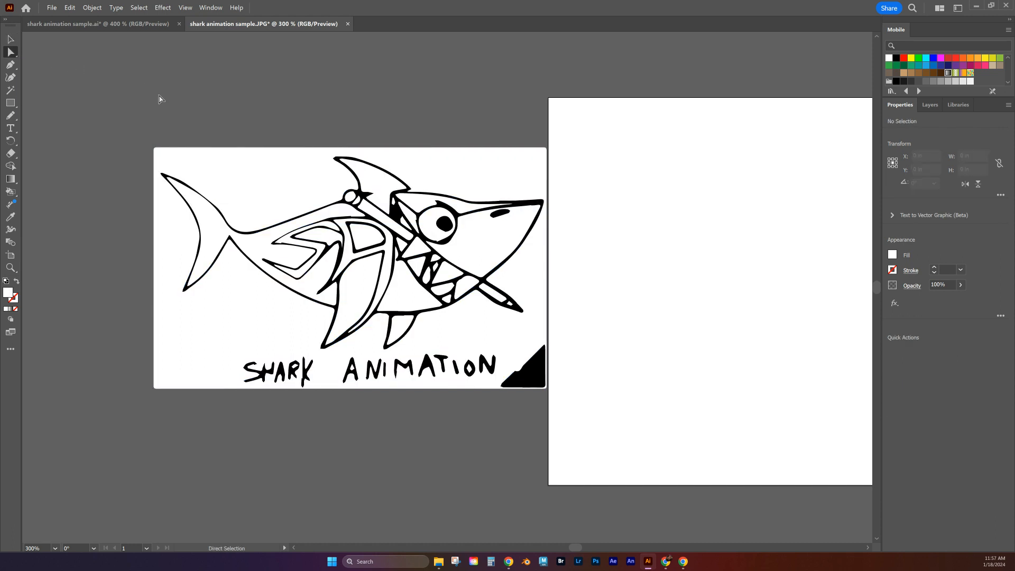
left_click(224, 175)
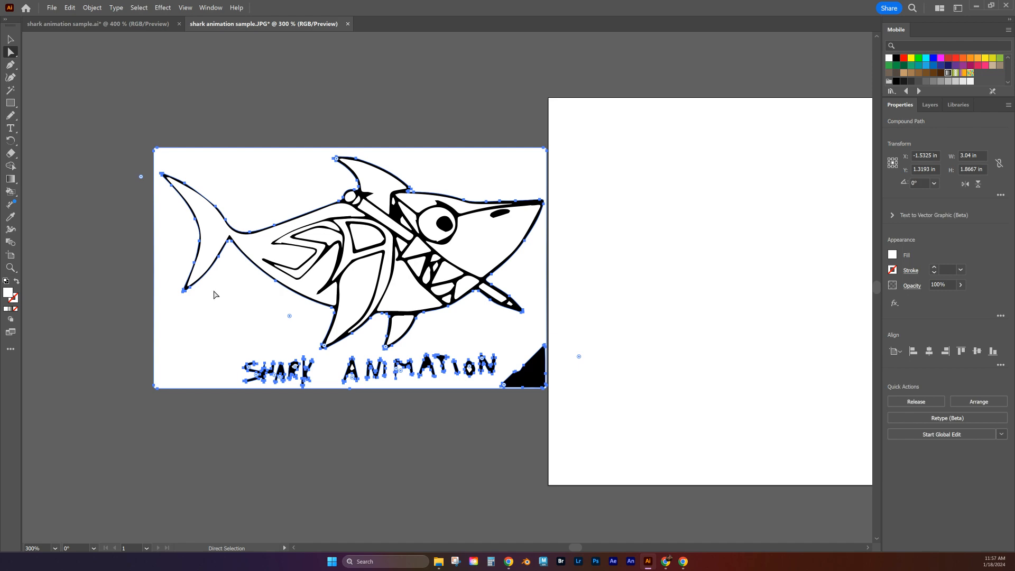
key("Delete")
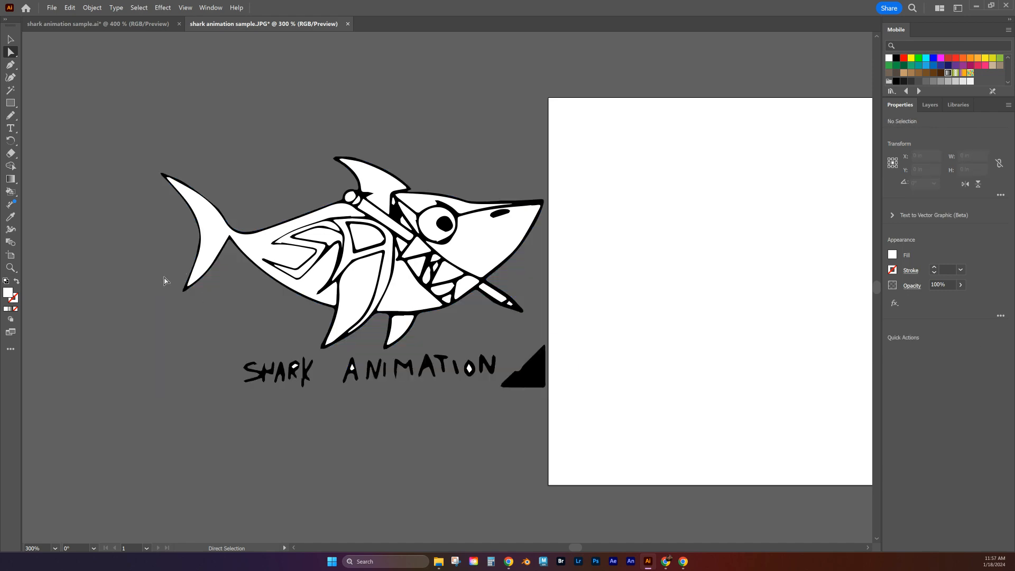
Step: Delete the white shapes inside the R, A and O of the SHARK ANIMATION lettering
key("ctrl+equal")
key("ctrl+equal")
key("ctrl+equal")
key("space")
left_click_drag(258, 421, 548, 206)
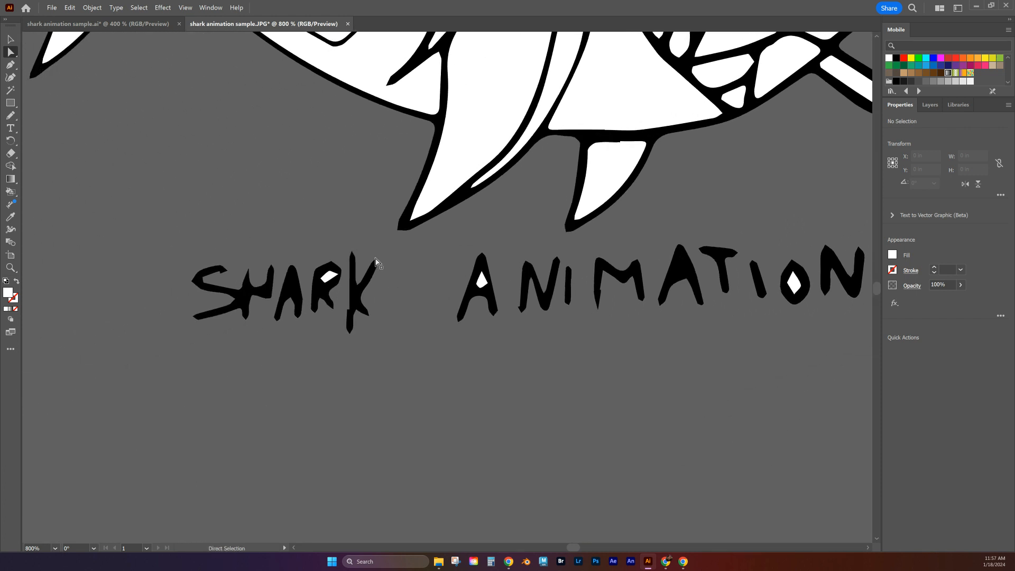
left_click(326, 279)
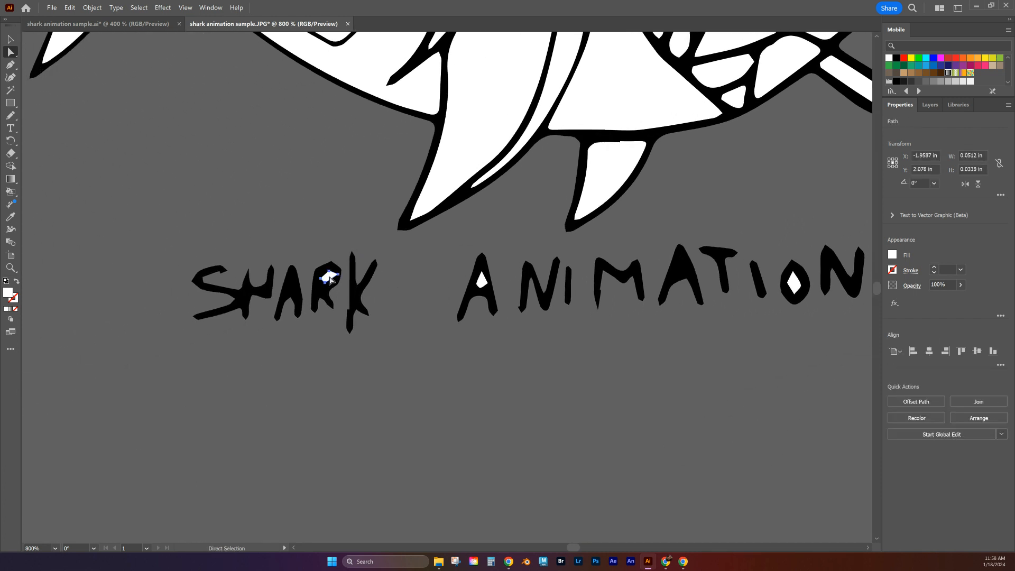
key("Delete")
left_click(481, 281)
key("Delete")
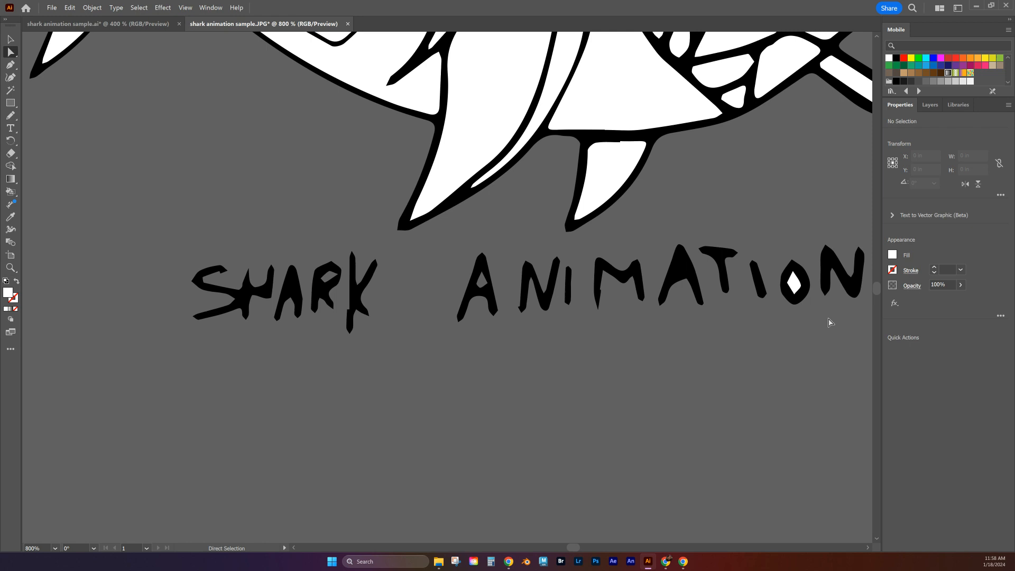
left_click(794, 285)
key("Delete")
Step: Delete the black triangular corner shape beside the ANIMATION lettering
key("space")
left_click_drag(759, 359, 381, 391)
left_click(584, 321)
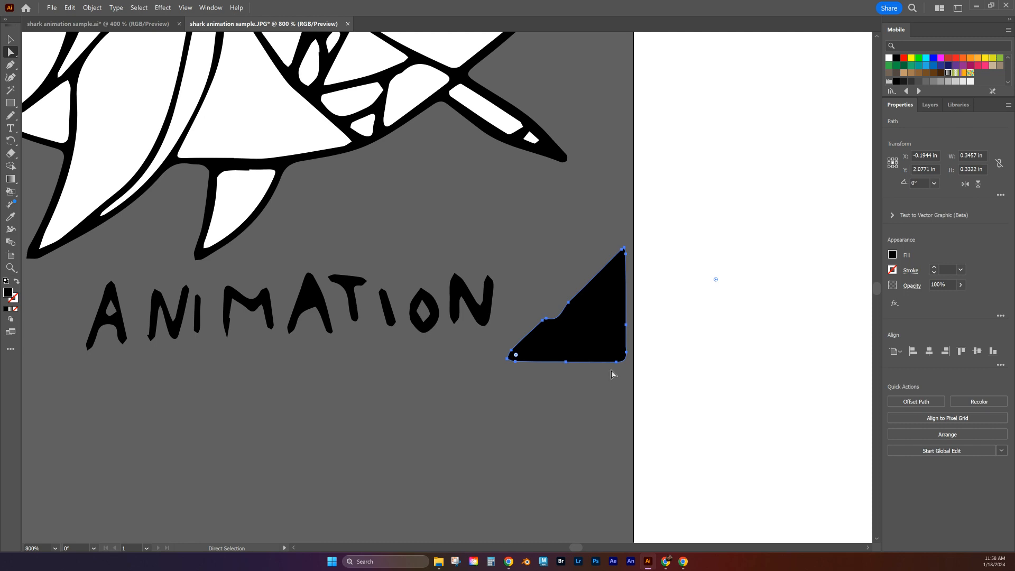
key("Delete")
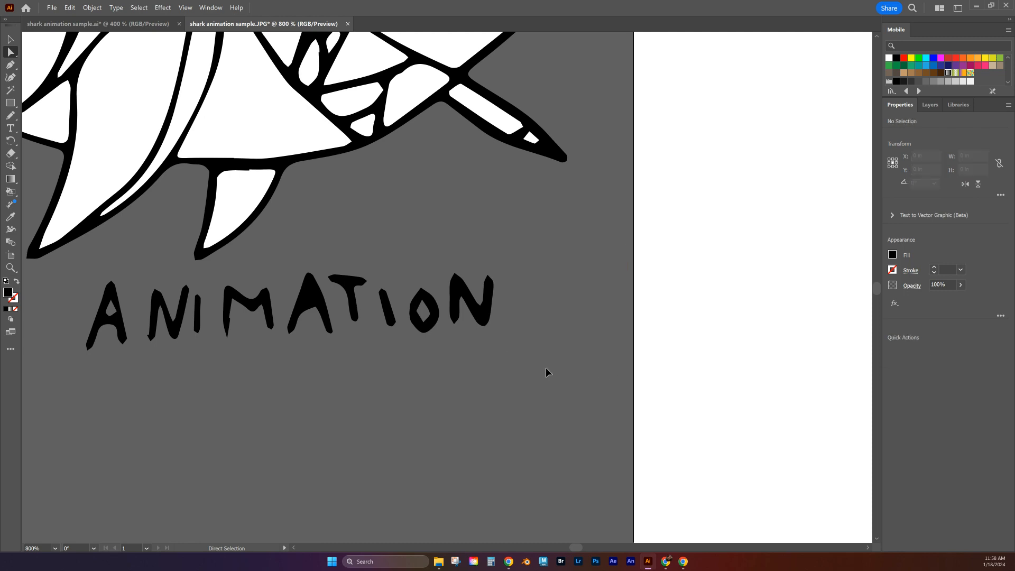
Step: Move the whole shark and lettering group back onto the artboard, roughly centred
key("ctrl+minus")
key("ctrl+minus")
key("ctrl+minus")
key("ctrl+minus")
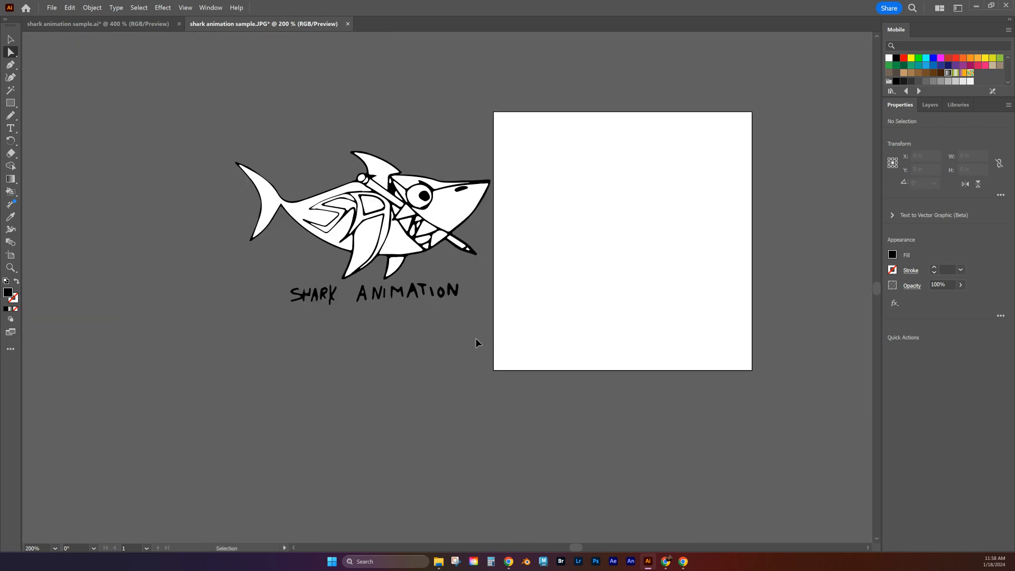
key("ctrl+plus")
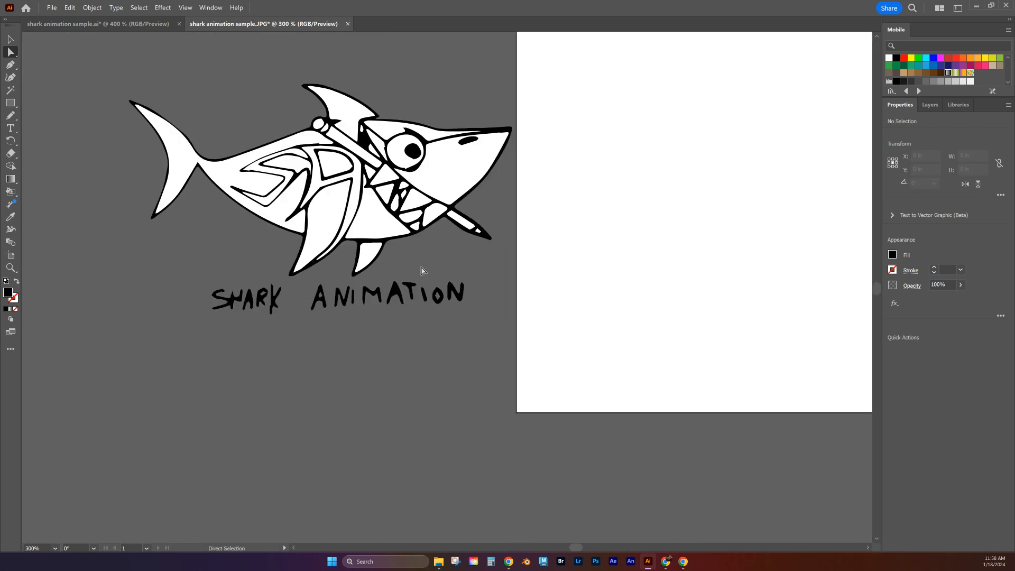
left_click(10, 40)
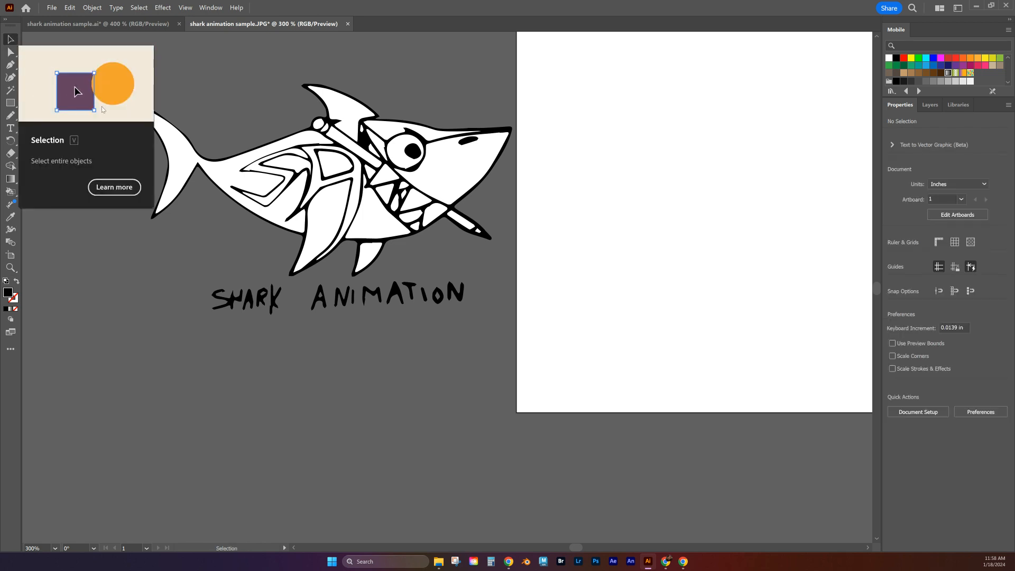
left_click_drag(71, 54, 575, 339)
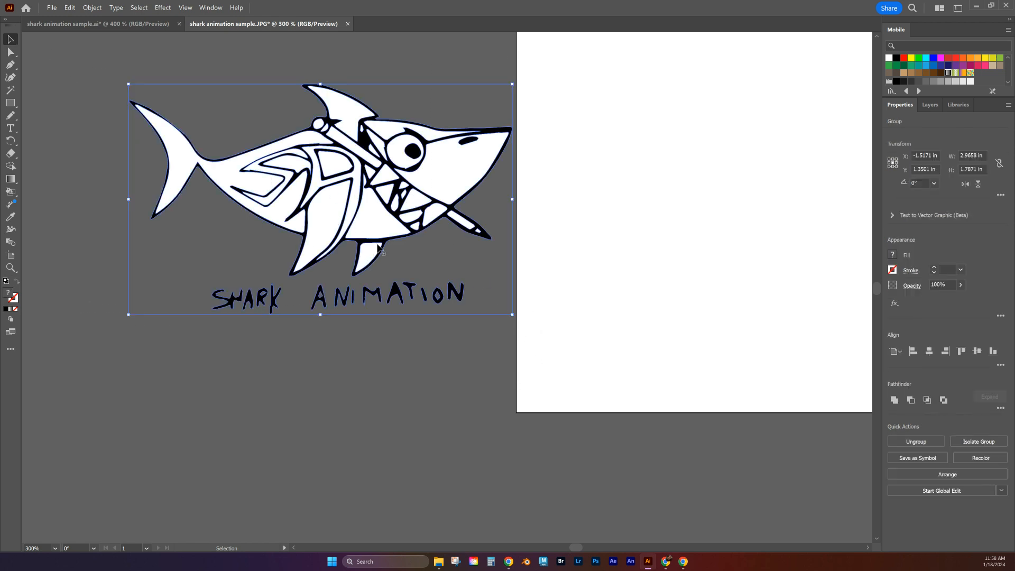
left_click_drag(621, 303, 458, 323)
left_click_drag(291, 181, 676, 187)
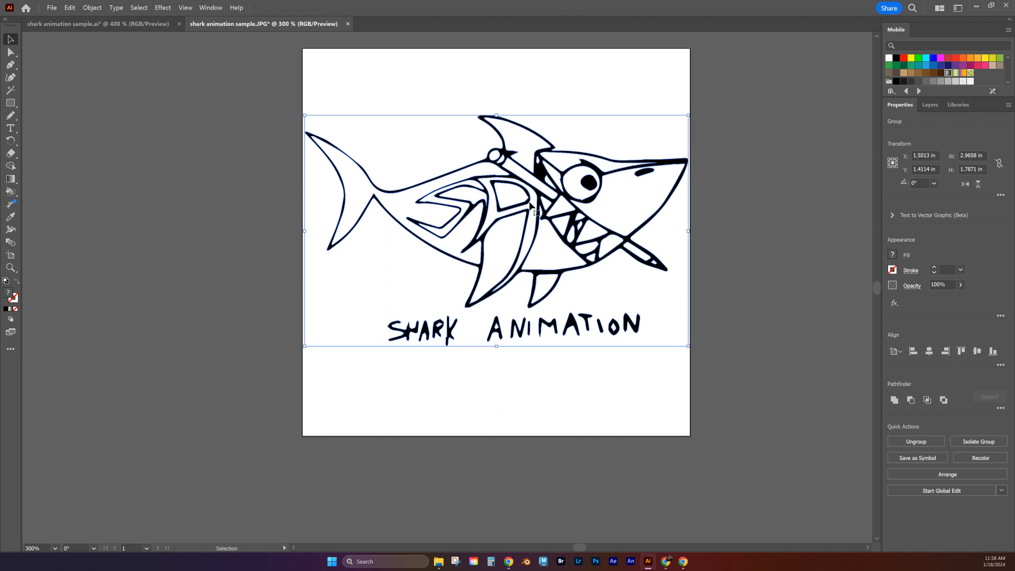
Step: Make the shark group a Live Paint object and fill its tail and rear body area with black
left_click(710, 242)
left_click(436, 195)
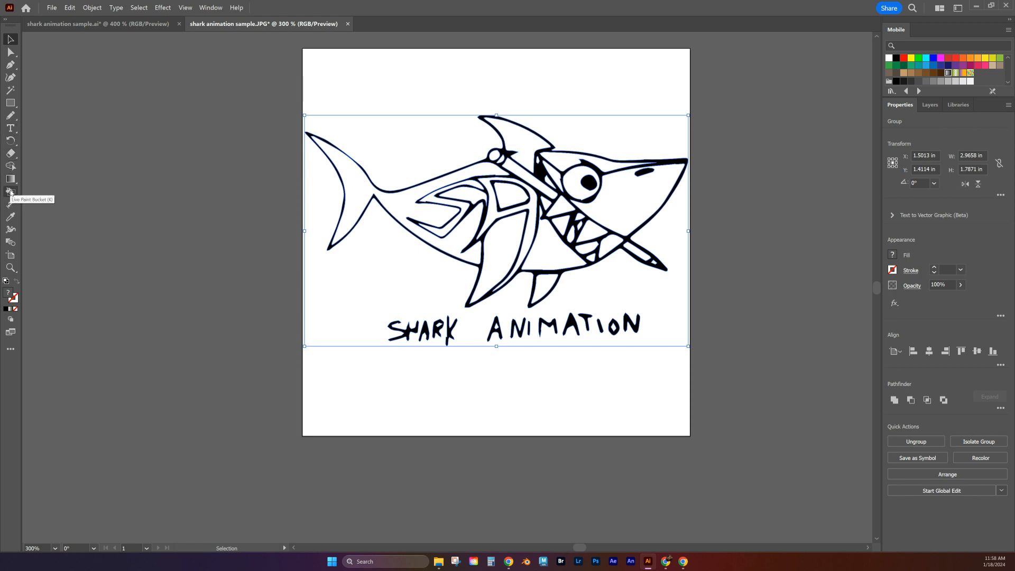
left_click(10, 191)
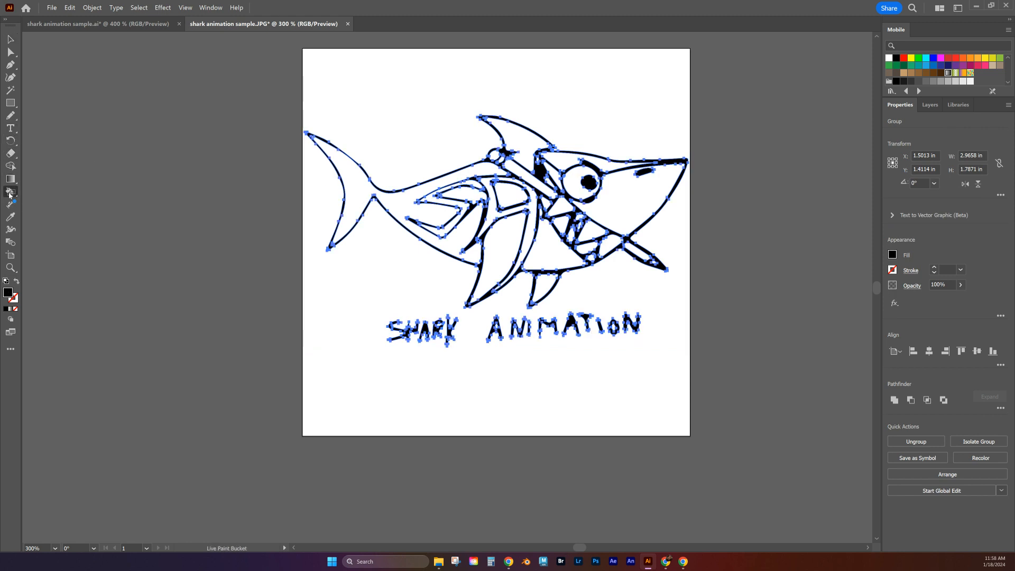
left_click(395, 205)
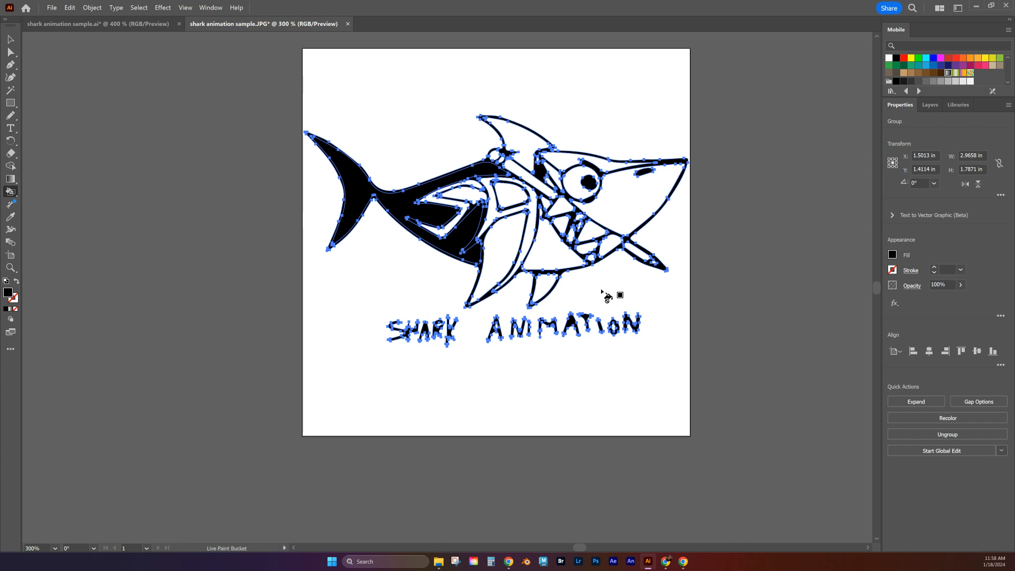
Step: Load the Art & Illustration default swatch library and place it after the Mobile swatches
left_click(891, 255)
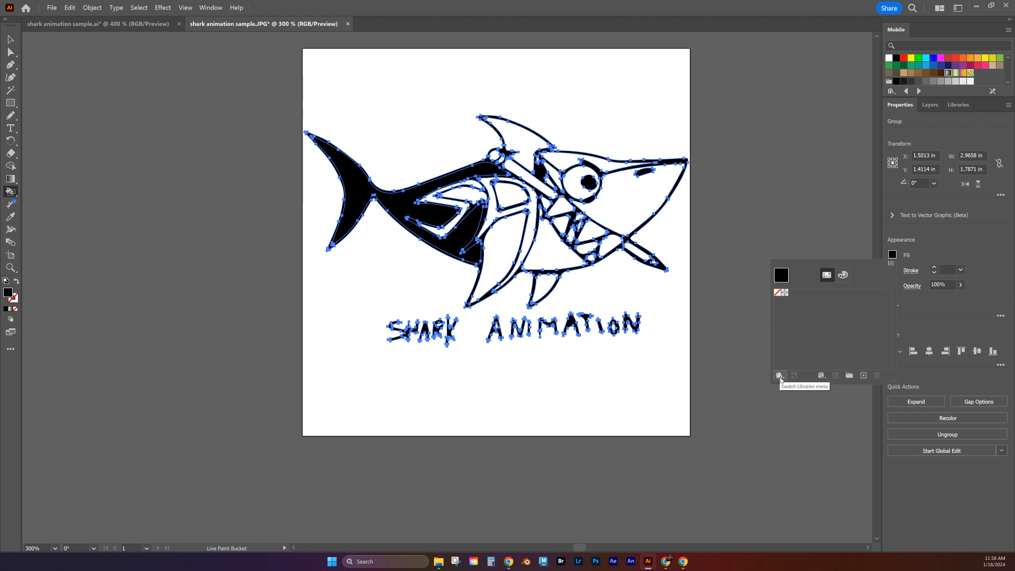
left_click(780, 376)
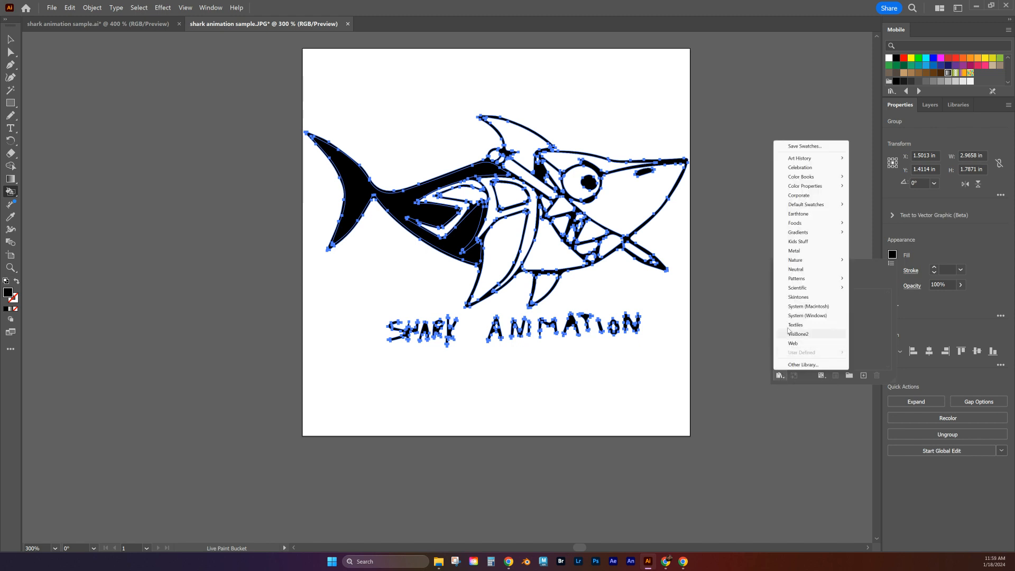
mouse_move(794, 205)
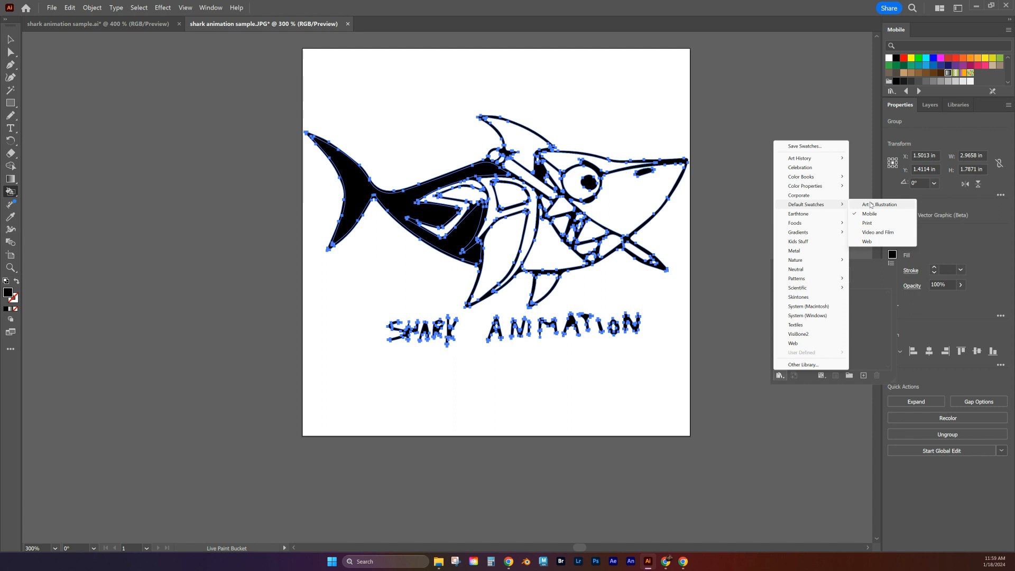
left_click(868, 206)
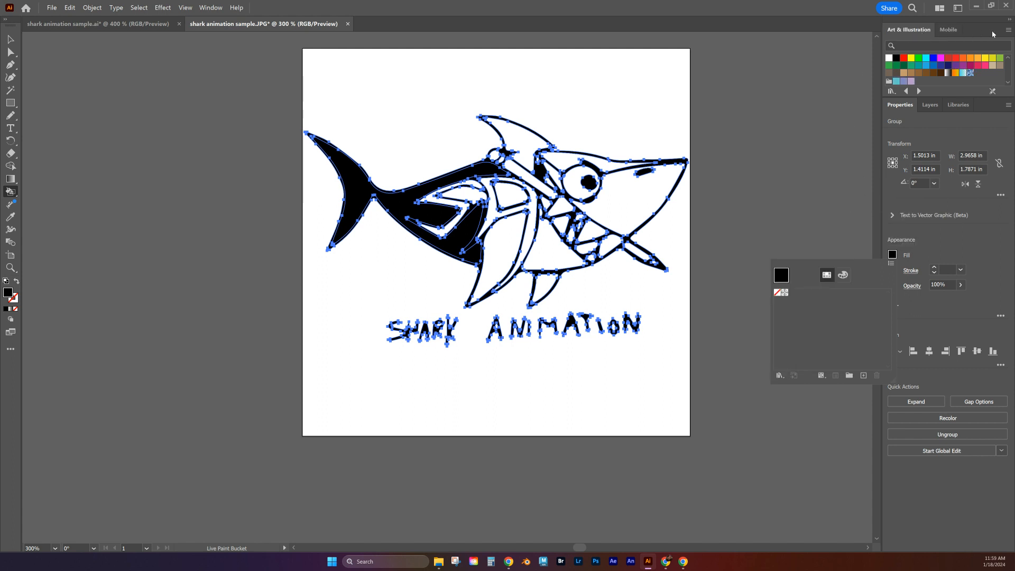
mouse_move(916, 33)
left_mouse_down()
mouse_move(820, 127)
mouse_move(849, 117)
mouse_move(792, 154)
mouse_move(828, 98)
mouse_move(926, 32)
left_mouse_up()
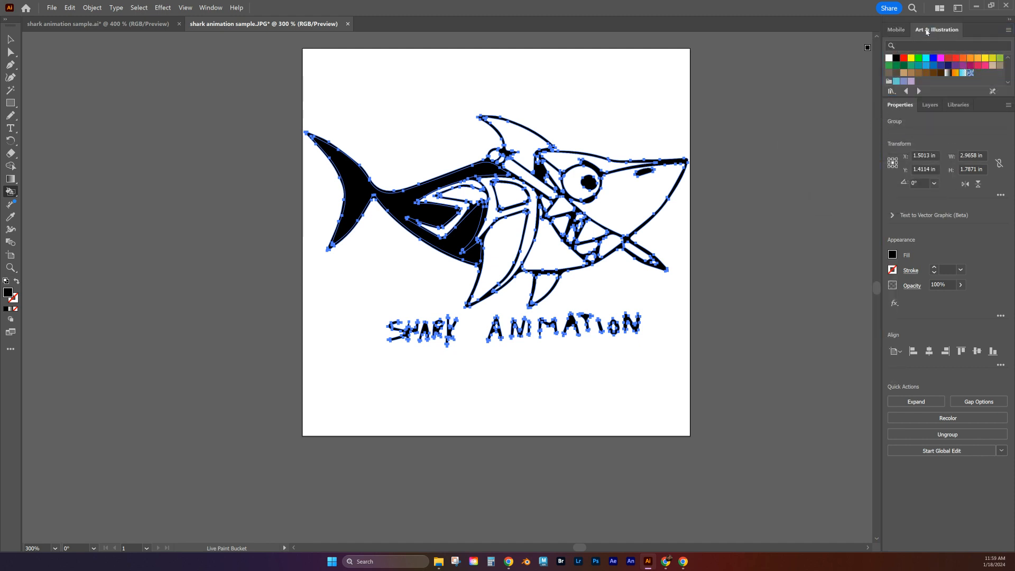
left_click(893, 255)
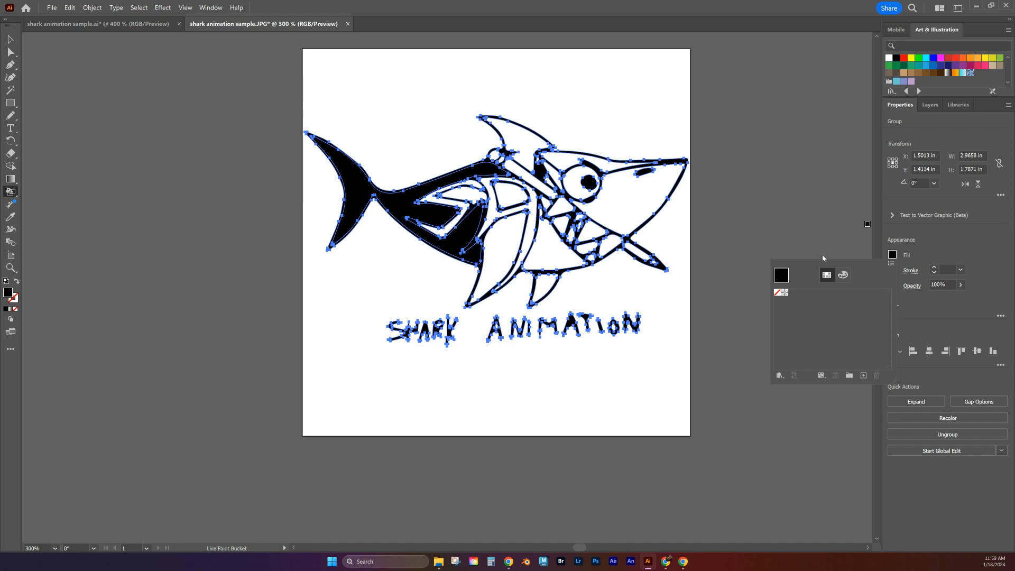
left_click(842, 276)
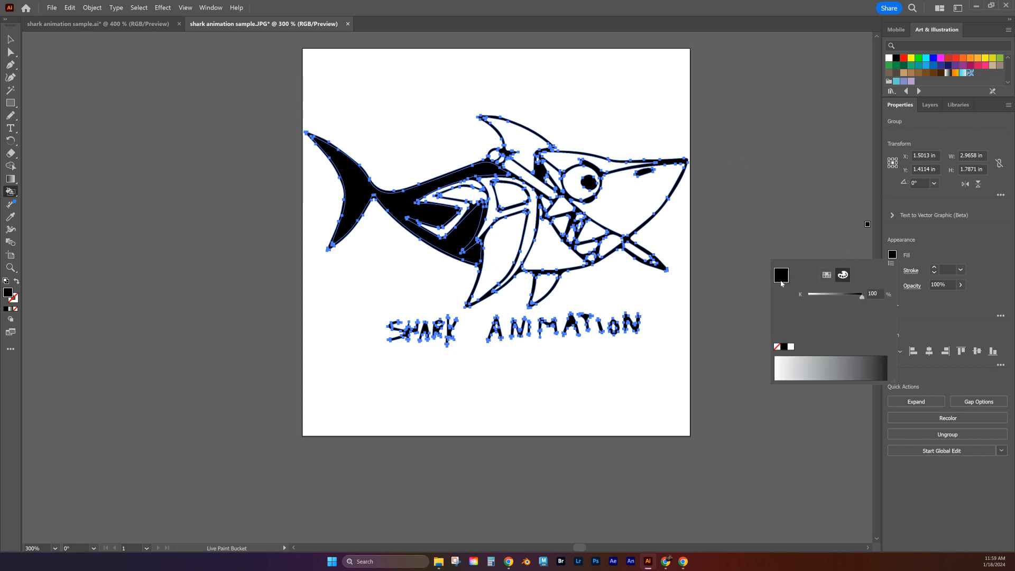
left_click(828, 275)
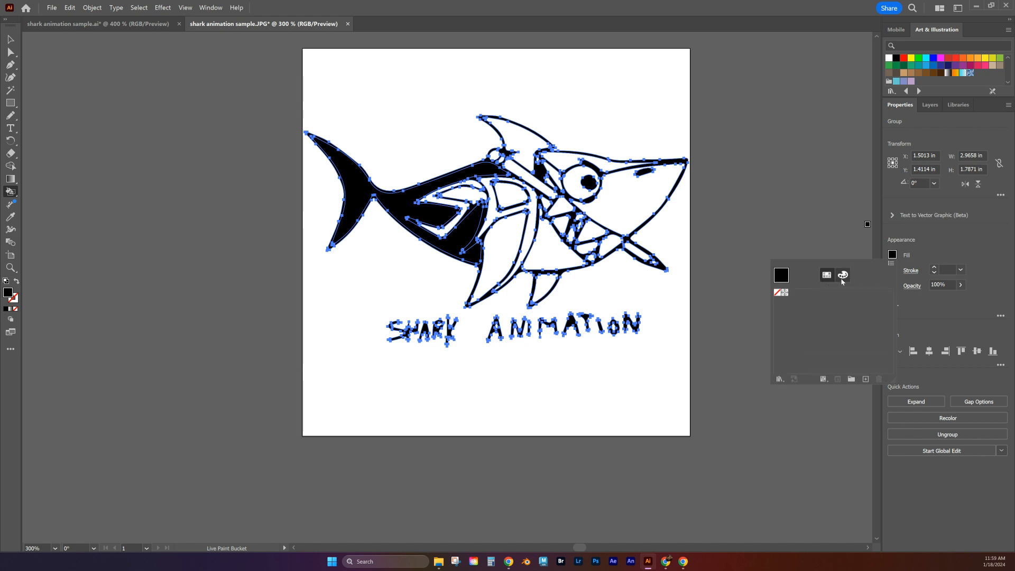
left_click(781, 380)
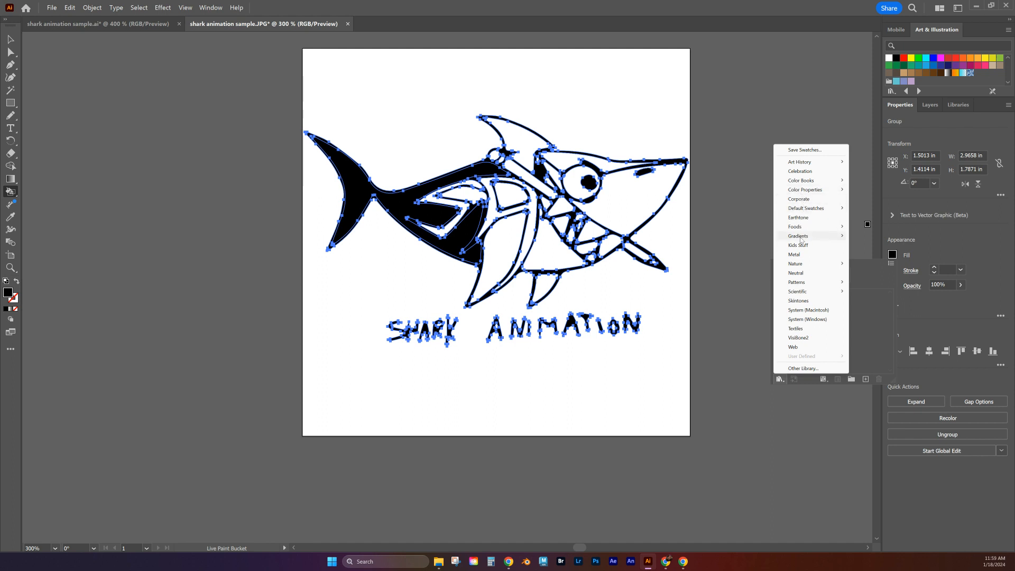
mouse_move(798, 284)
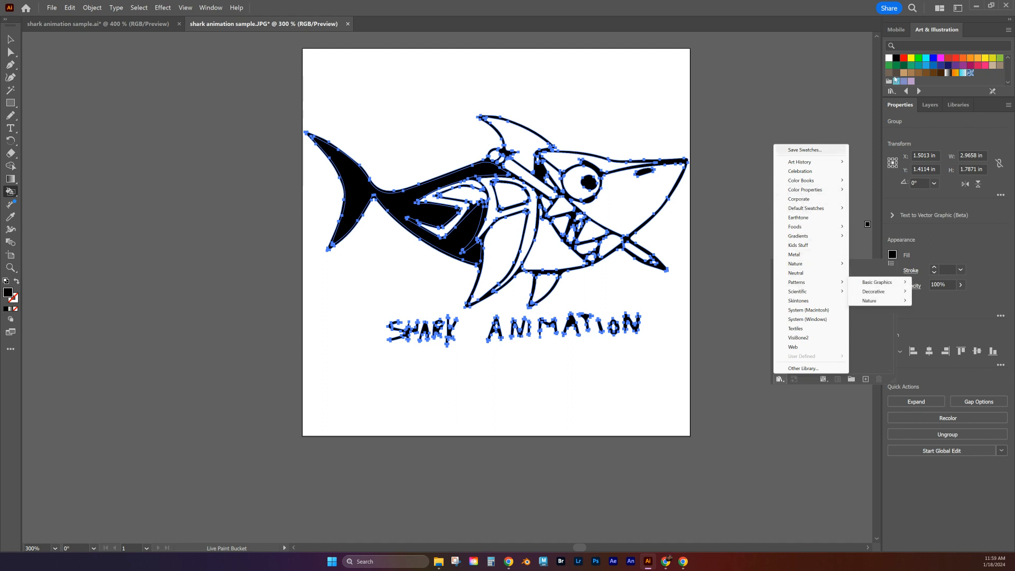
left_click(950, 29)
left_click(840, 100)
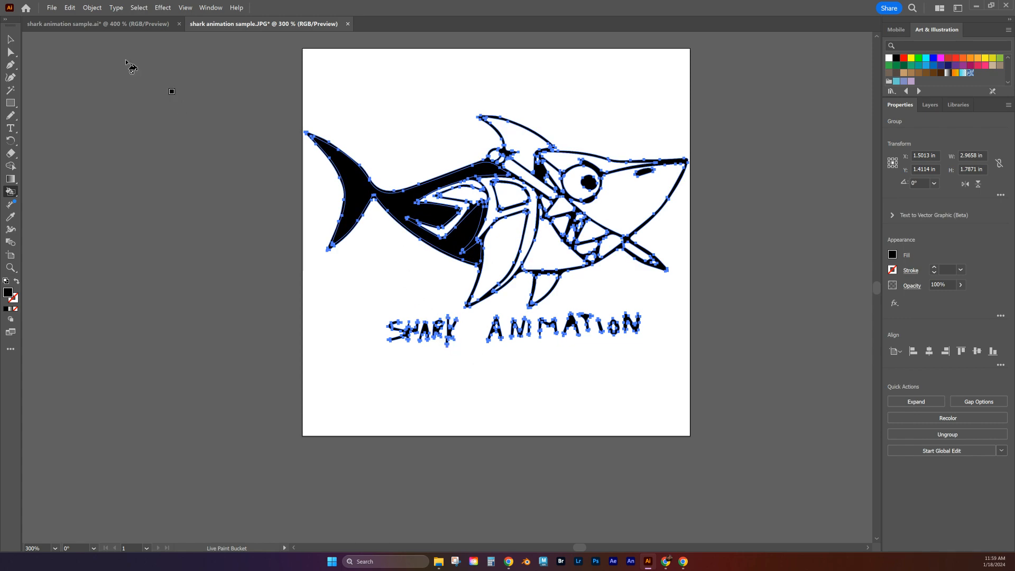
Step: Undo the black fills in the shark's tail and body, and use Live Paint to fill the S and A body lettering with red
left_click(12, 41)
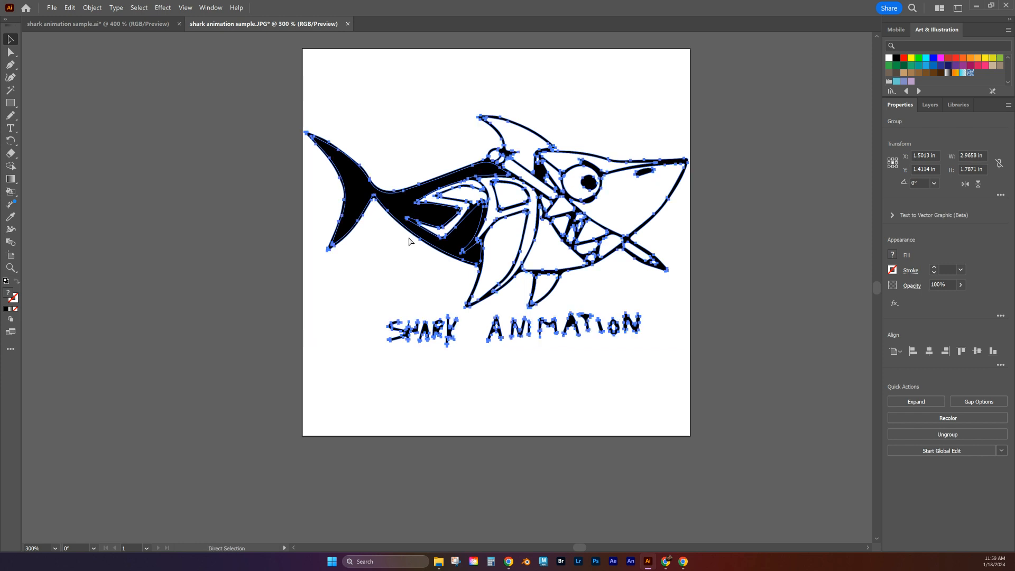
key("ctrl+z")
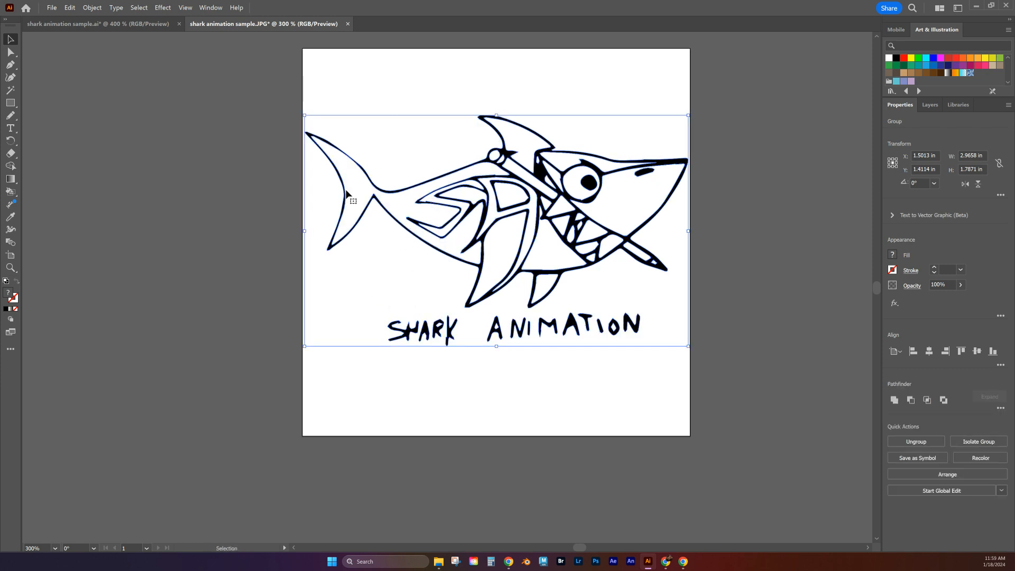
left_click(10, 191)
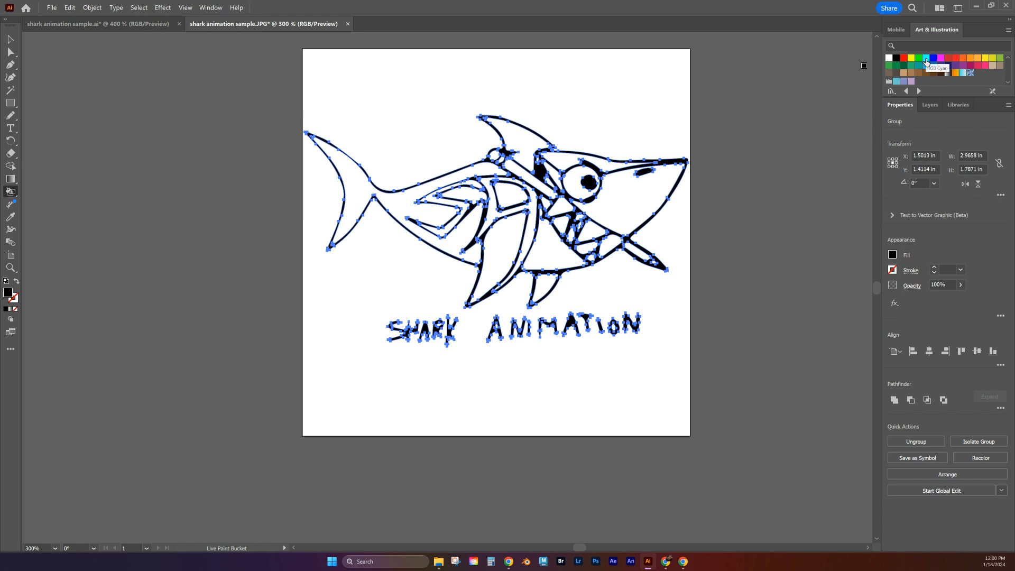
left_click(947, 59)
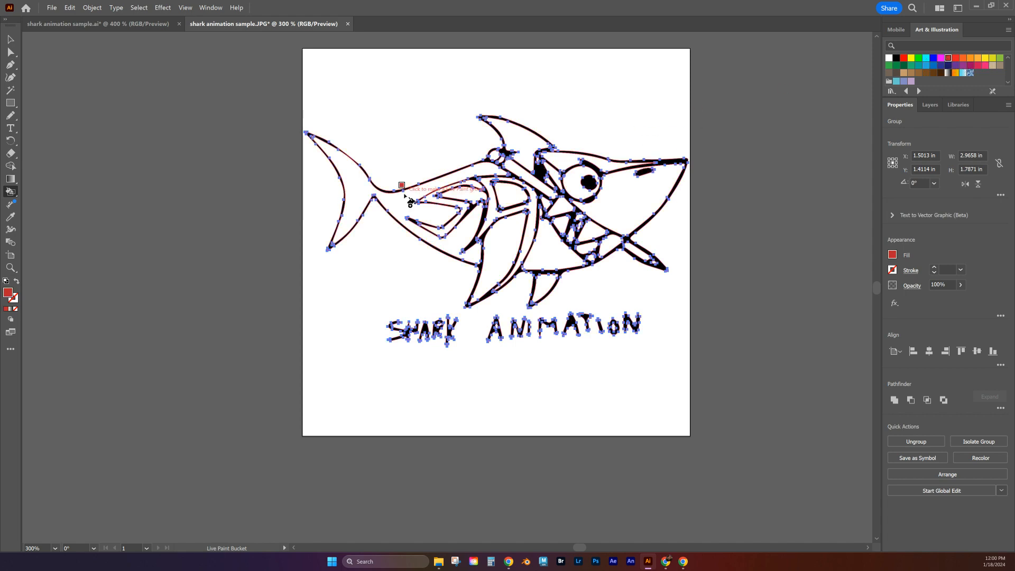
left_click(436, 208)
left_click(495, 209)
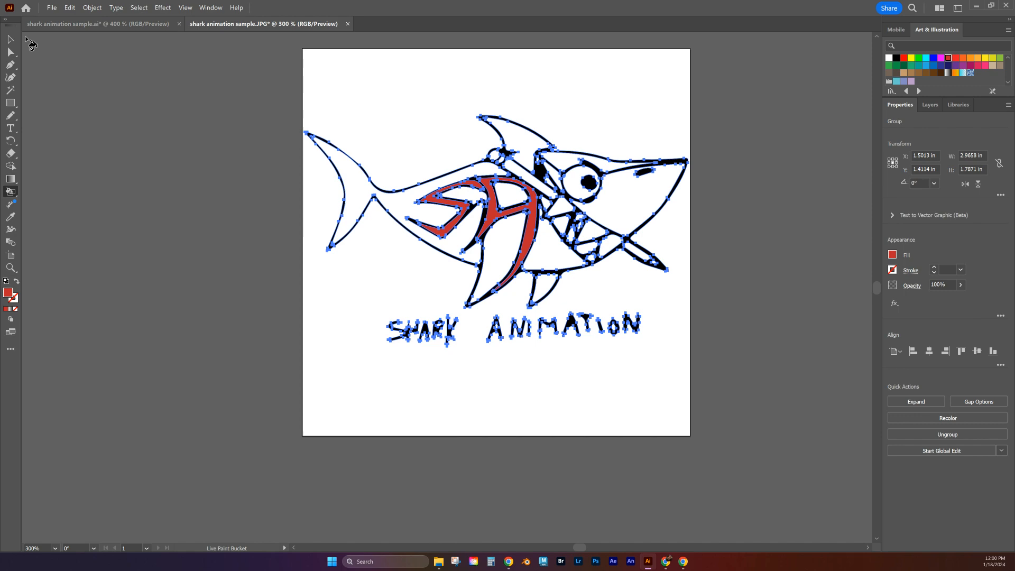
Step: Reshape the pointed spike above the shark's eye by moving its tip anchor point slightly inward along the brow with Direct Selection
left_click(11, 53)
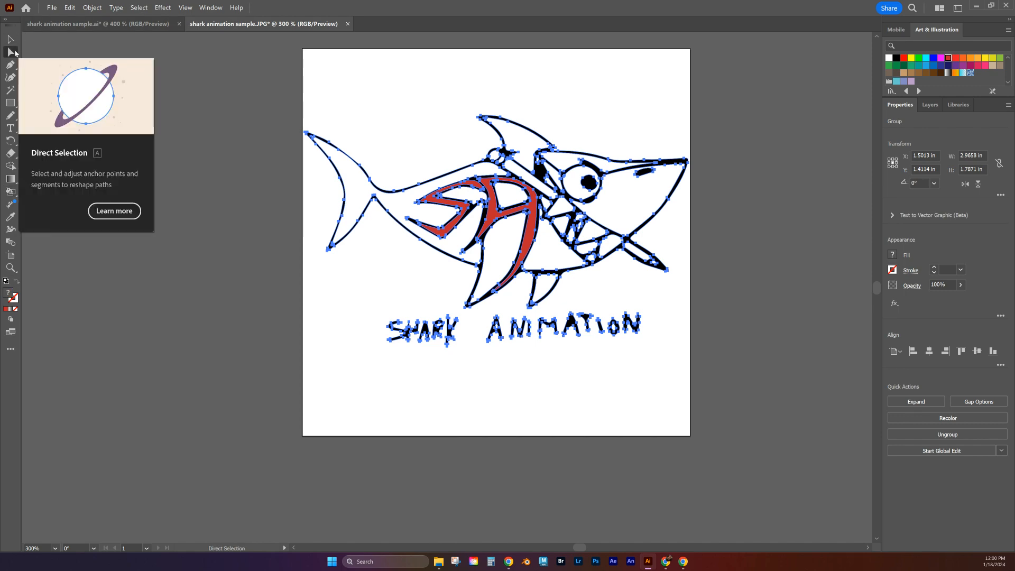
scroll(544, 177, "up", 2)
scroll(688, 258, "up", 3)
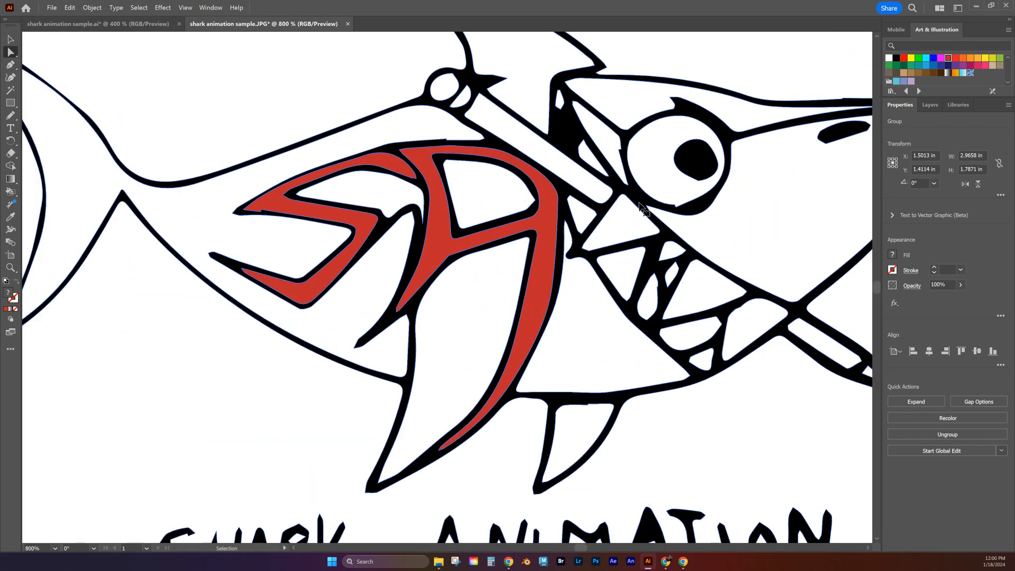
left_click_drag(737, 140, 537, 239)
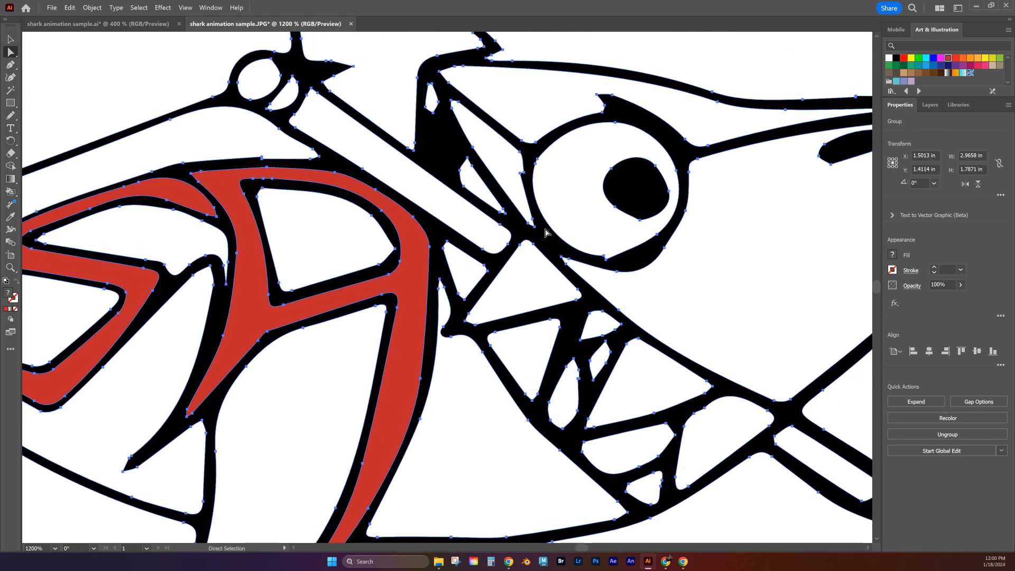
scroll(399, 325, "up", 2)
left_click_drag(399, 325, 330, 501)
left_click_drag(695, 218, 548, 337)
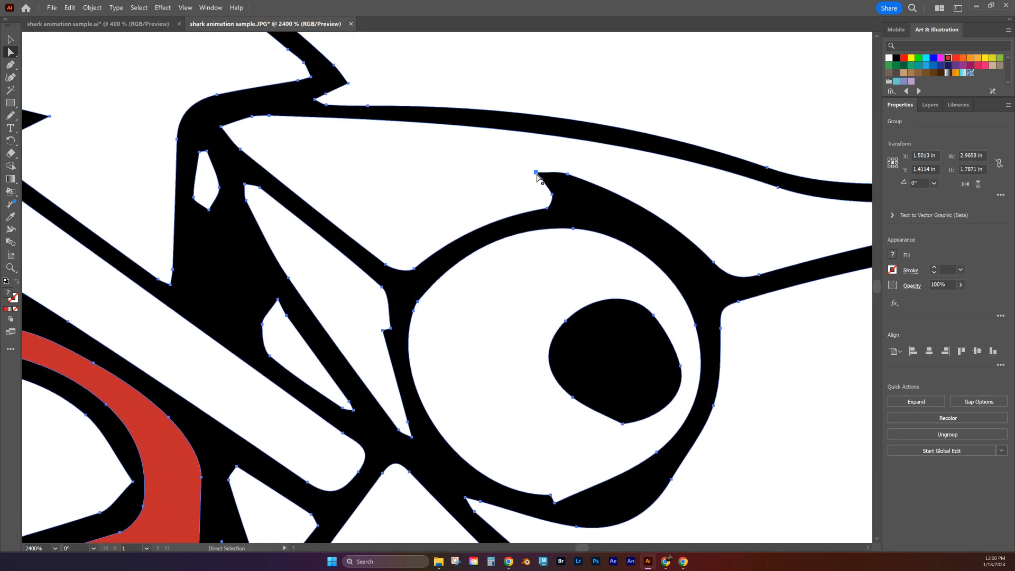
left_click(536, 174)
left_click_drag(537, 174, 567, 180)
scroll(639, 265, "down", 5)
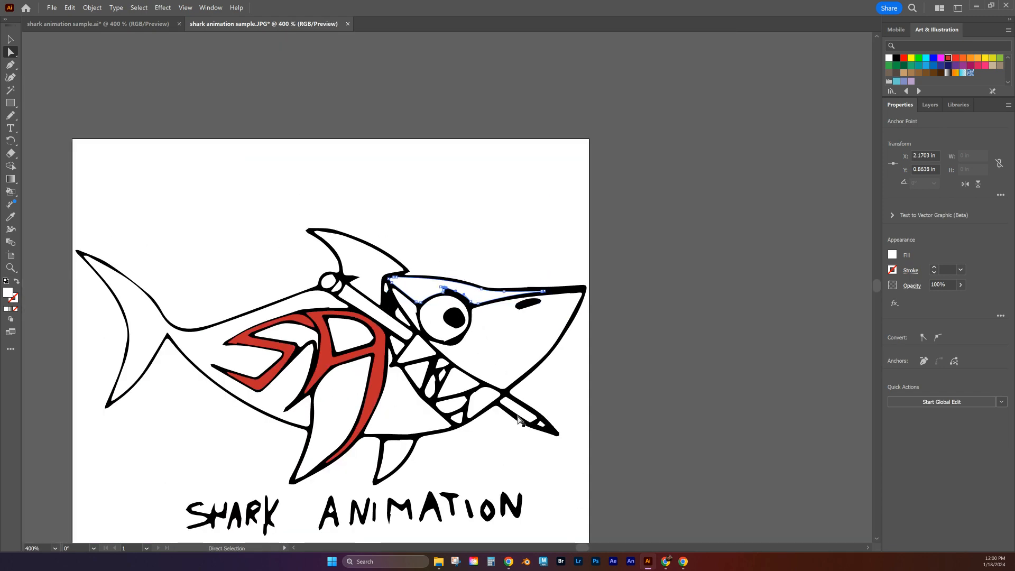
left_click_drag(428, 471, 535, 282)
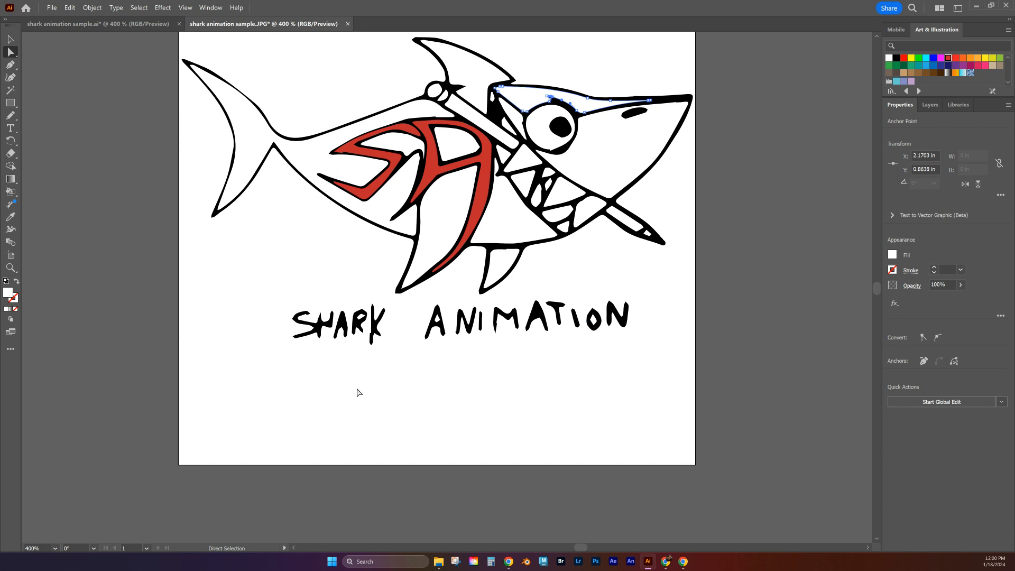
key("ctrl+minus")
key("space")
left_click_drag(334, 432, 382, 352)
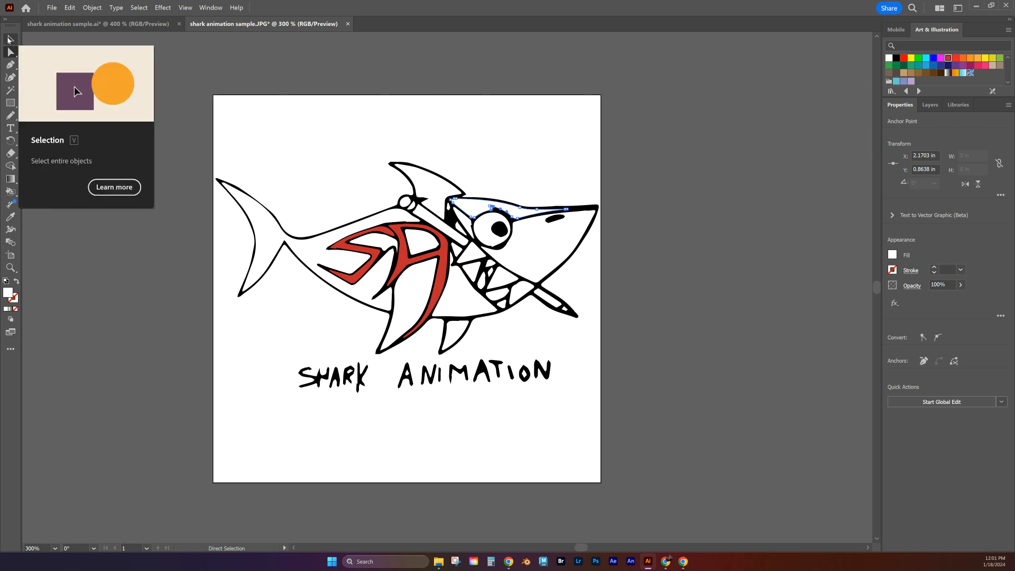
Step: Save the document as an Illustrator 2020 AI file in the Personal Logo Sample folder, named with the author's name followed by _logo
left_click(10, 40)
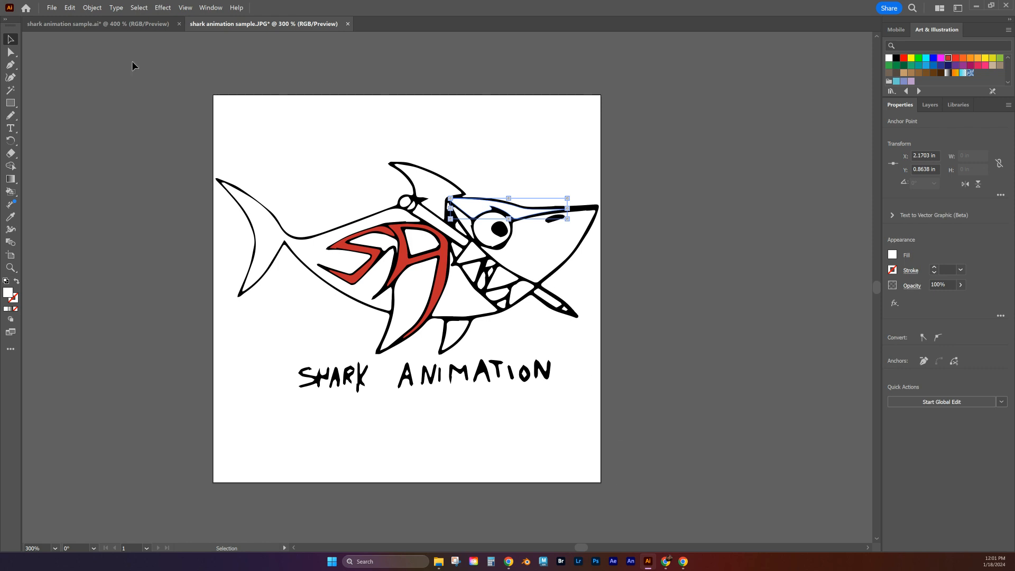
left_click(51, 10)
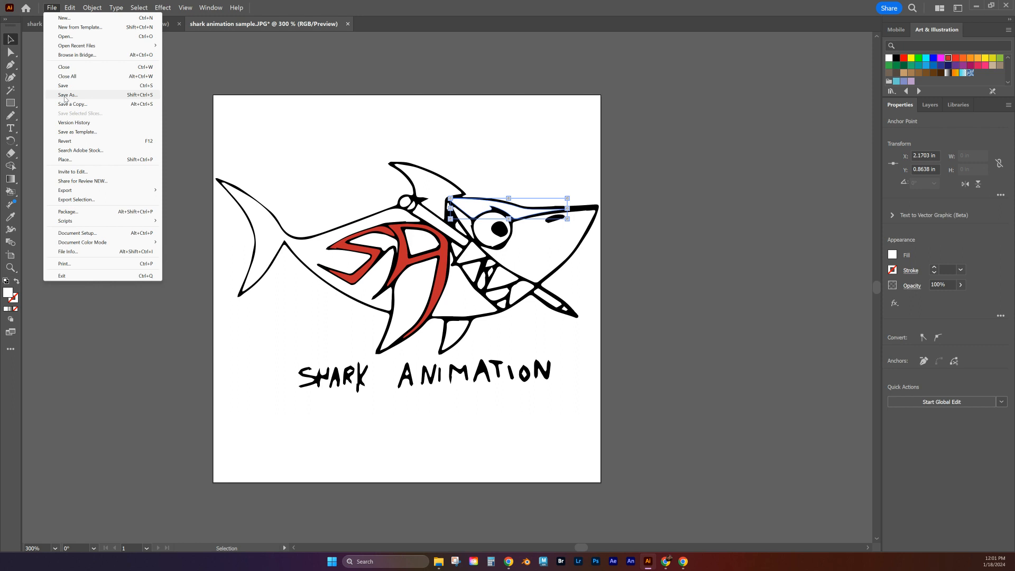
left_click(66, 95)
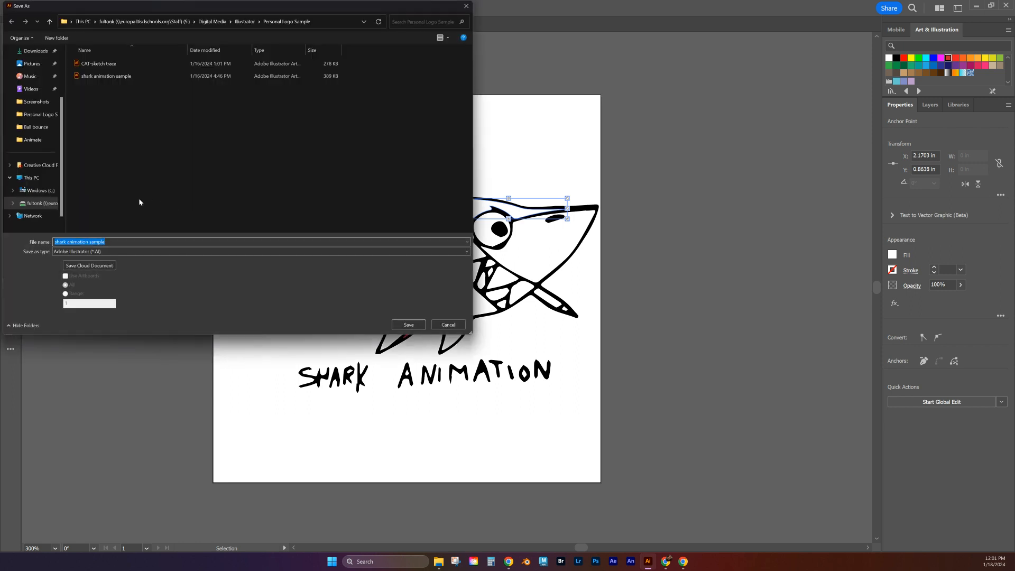
type("MrFulton_logo")
left_click(409, 324)
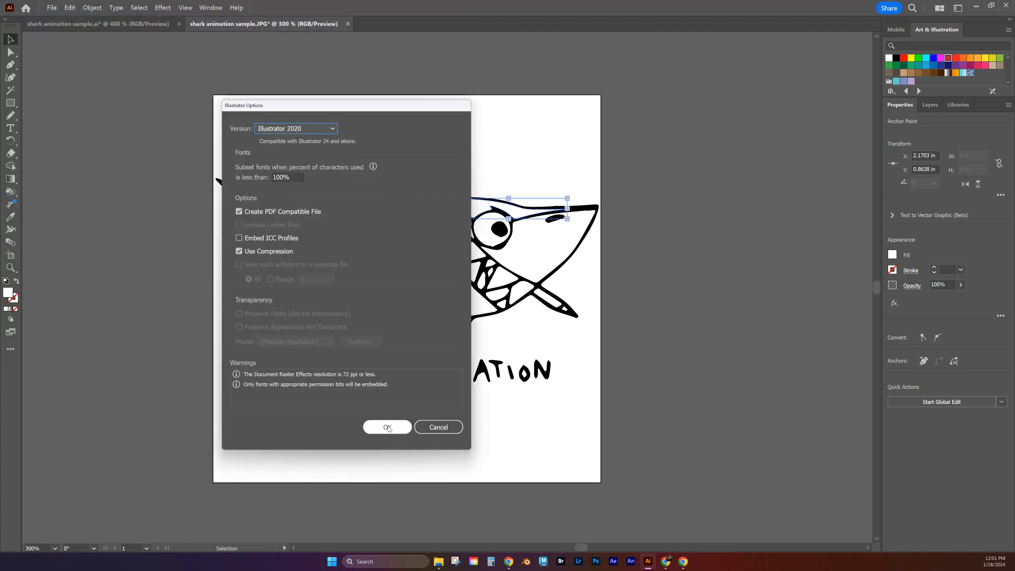
left_click(386, 426)
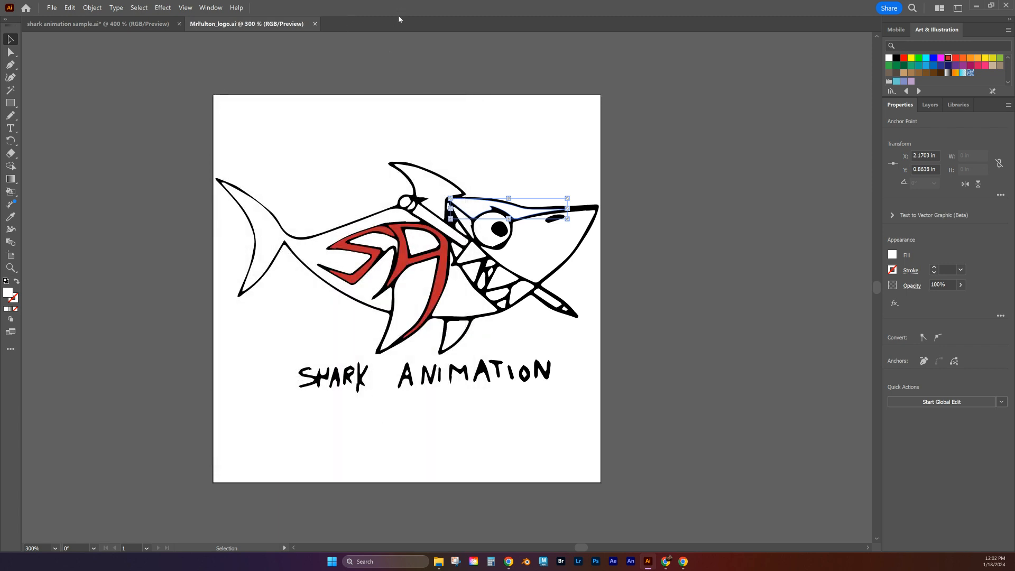
Step: Deselect the artwork and export it as a JPEG using artboards, in RGB at maximum quality 10, 300 ppi, with Type Optimized anti-aliasing
left_click(58, 61)
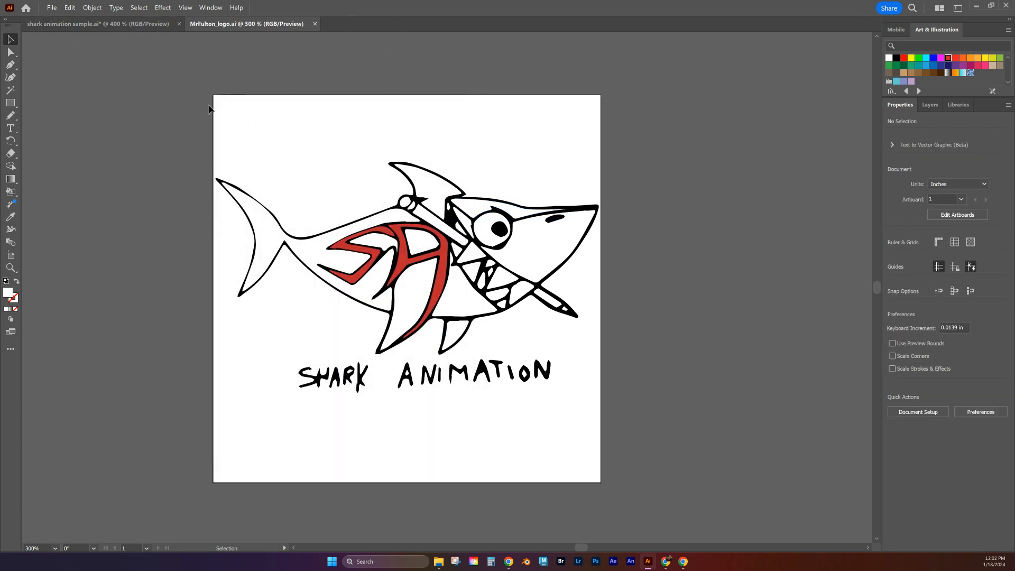
left_click(52, 8)
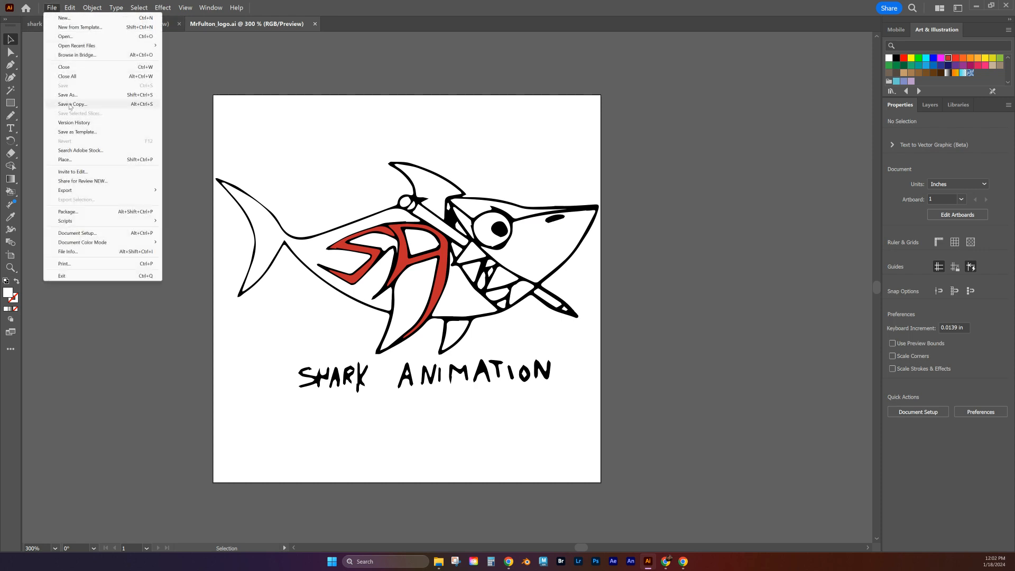
mouse_move(136, 193)
left_click(190, 199)
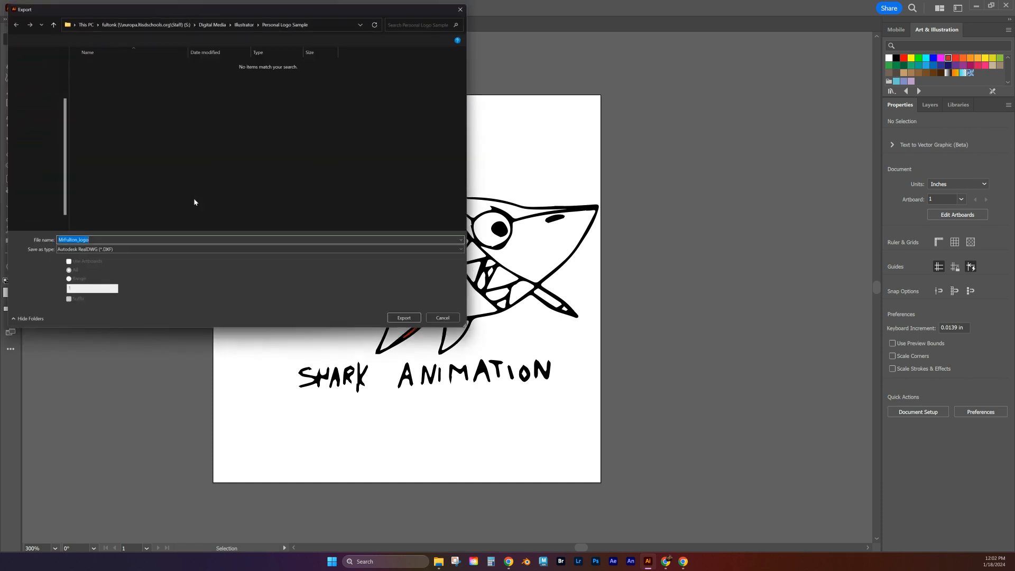
left_click(126, 252)
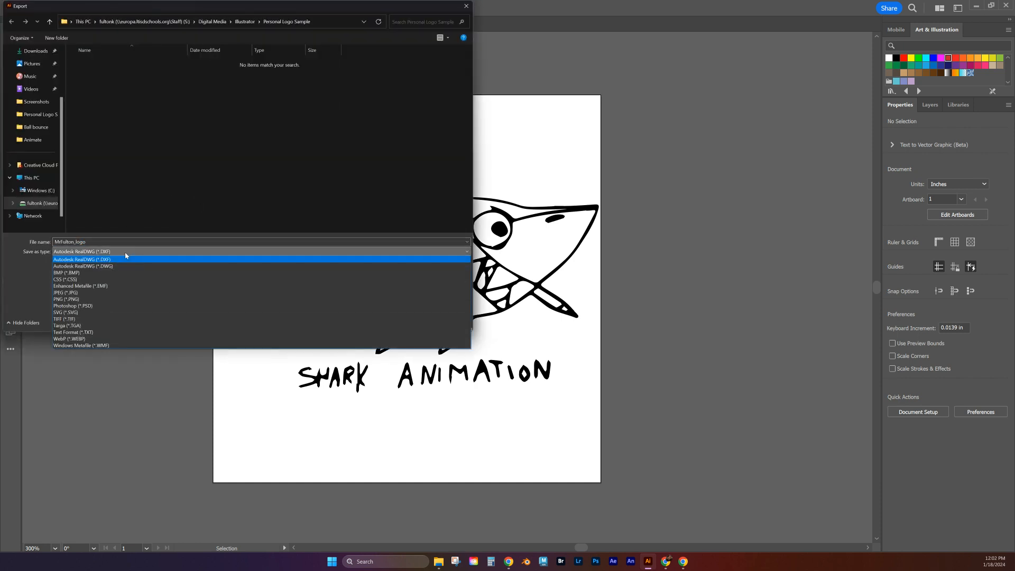
left_click(74, 293)
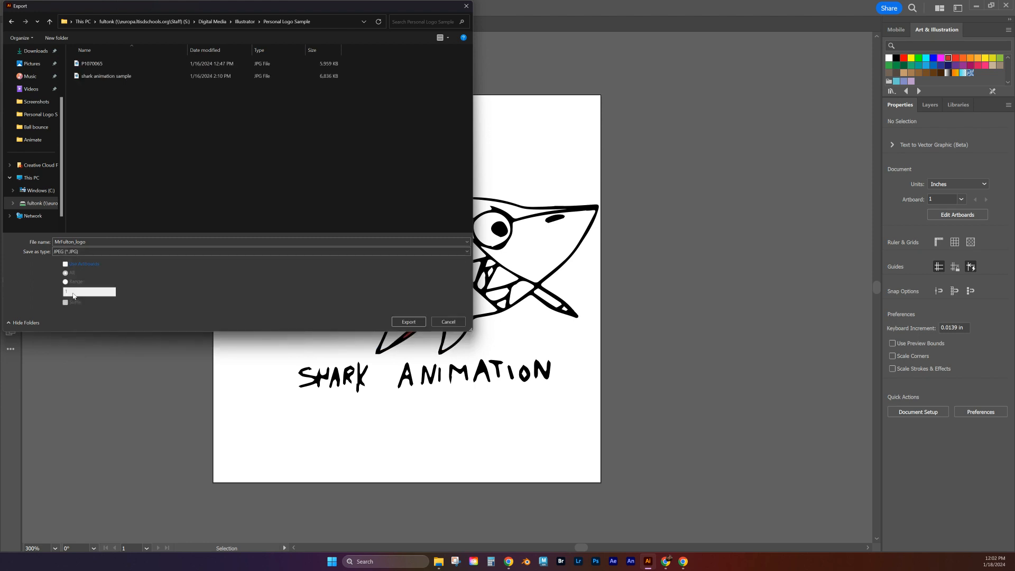
left_click(66, 264)
left_click(414, 322)
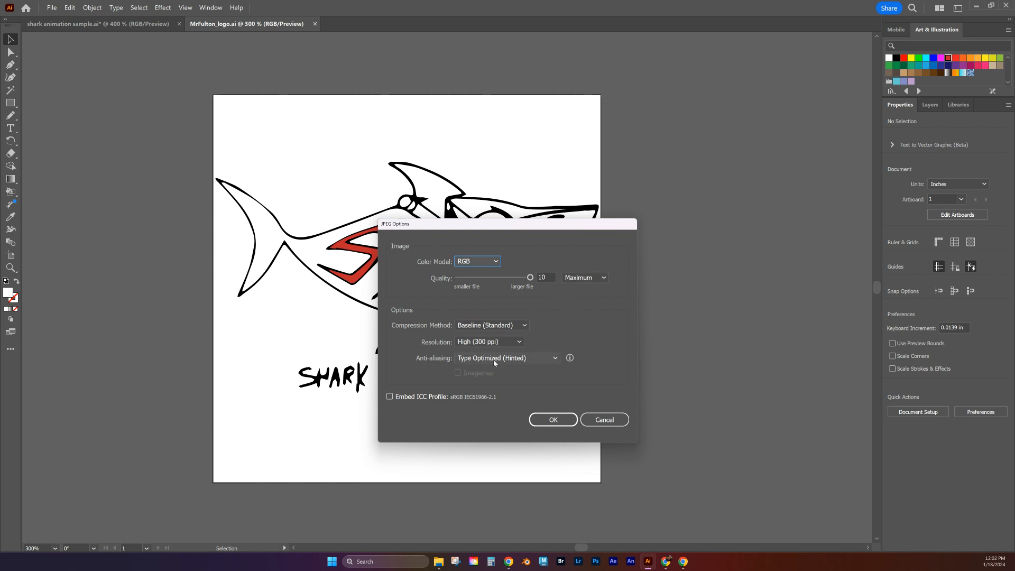
left_click(551, 419)
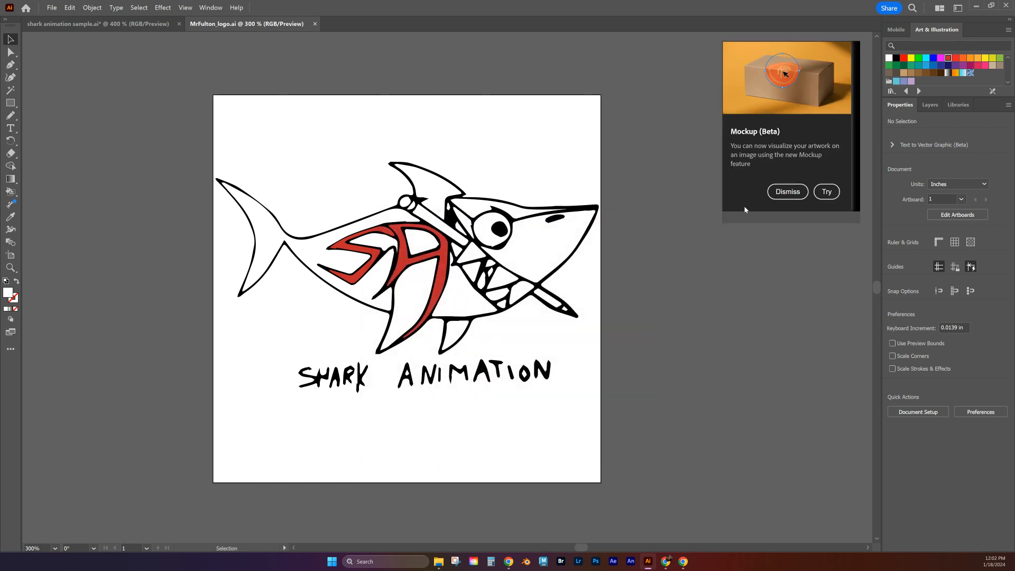